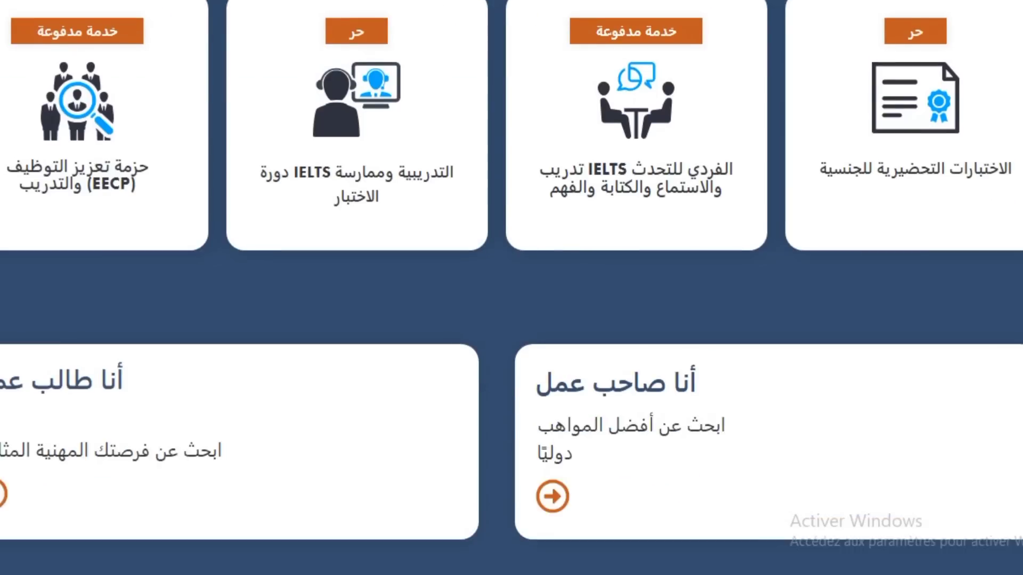
Step: Open the MyCareer application form with البدء and go to its personal information section
{"action": "scroll", "coordinate": [512, 288], "scroll_direction": "up", "scroll_amount": 12}
{"action": "scroll", "coordinate": [512, 288], "scroll_direction": "up", "scroll_amount": 4}
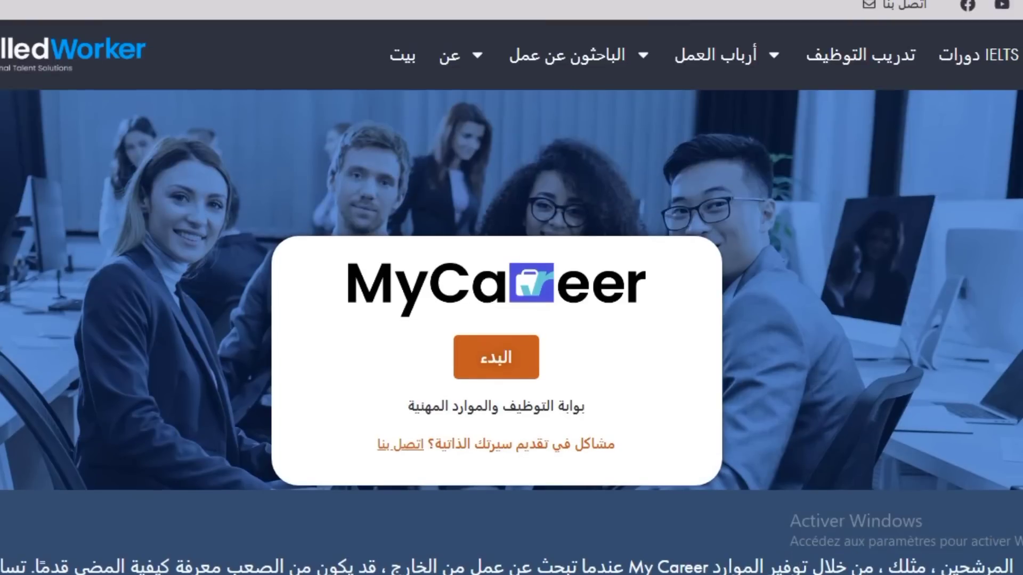
{"action": "double_click", "coordinate": [495, 357]}
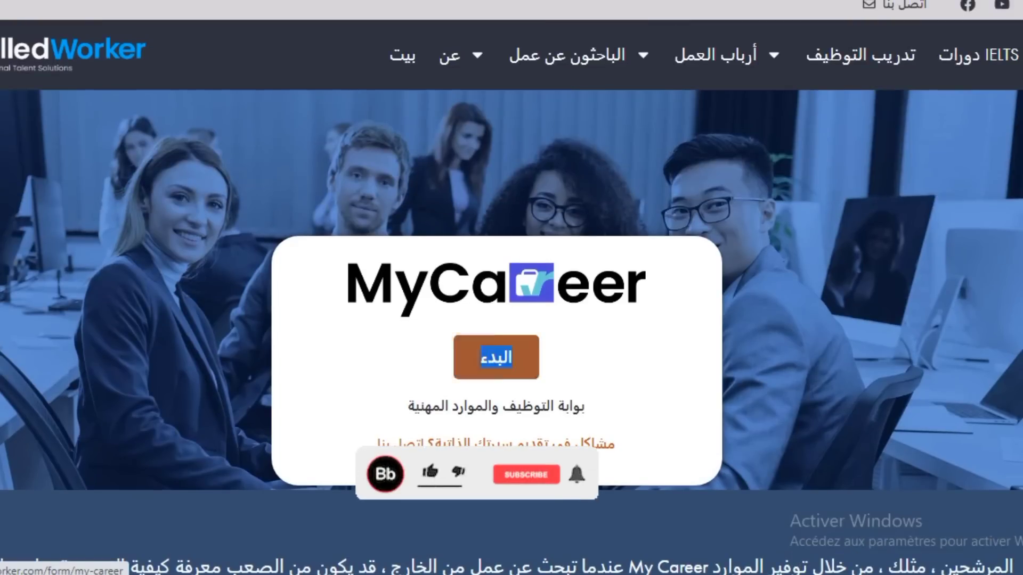
{"action": "scroll", "coordinate": [480, 490], "scroll_direction": "down", "scroll_amount": 8}
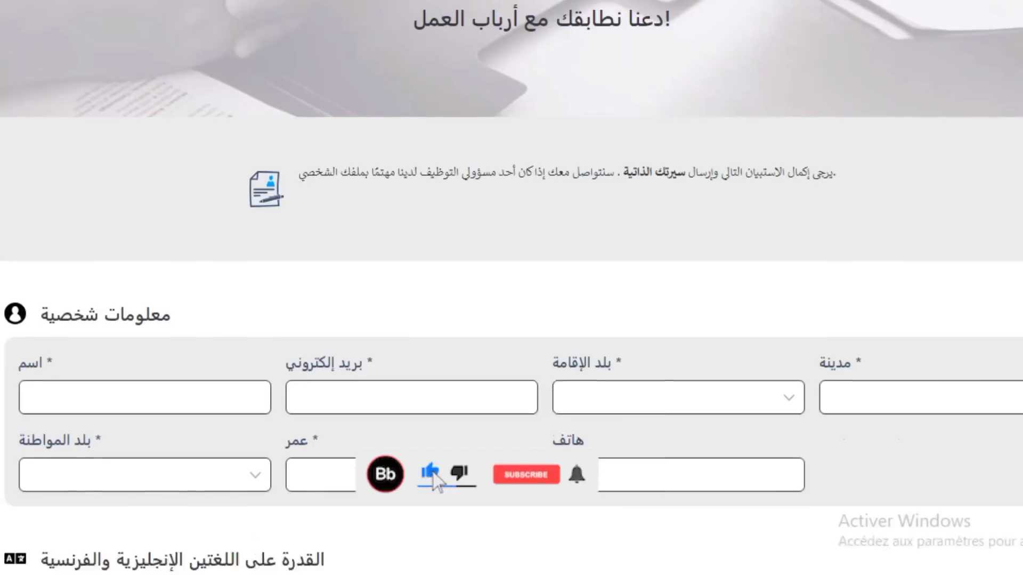
{"action": "scroll", "coordinate": [512, 288], "scroll_direction": "down", "scroll_amount": 1}
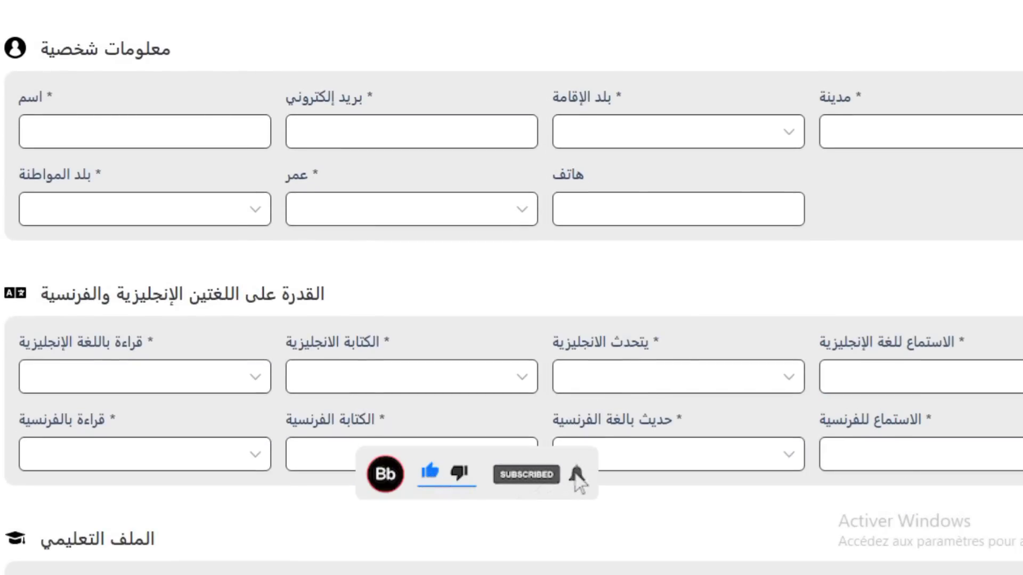
Step: Examine the name, email, country of residence, city and citizenship fields in the personal information section
{"action": "left_click_drag", "start_coordinate": [52, 97], "coordinate": [19, 97]}
{"action": "left_click_drag", "start_coordinate": [170, 49], "coordinate": [41, 49]}
{"action": "left_click_drag", "start_coordinate": [19, 97], "coordinate": [39, 97]}
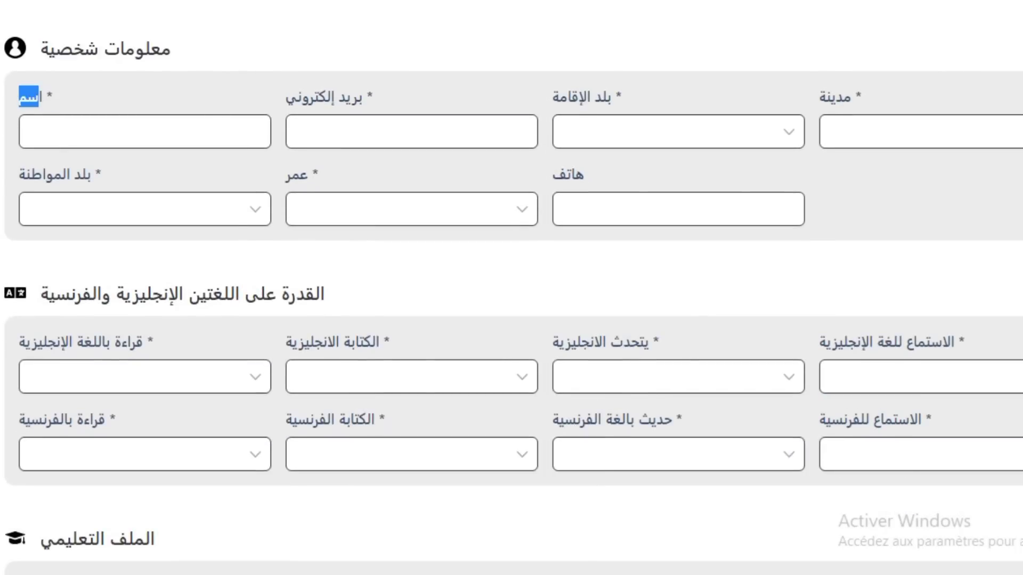
{"action": "left_click_drag", "start_coordinate": [367, 97], "coordinate": [296, 97]}
{"action": "left_click_drag", "start_coordinate": [615, 97], "coordinate": [571, 97]}
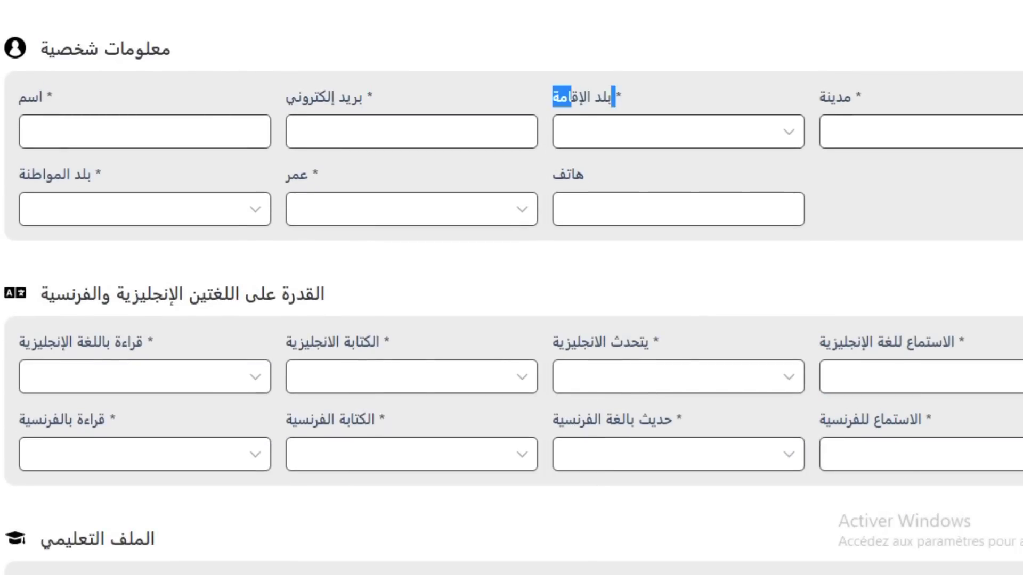
{"action": "left_click", "coordinate": [678, 131]}
{"action": "left_click", "coordinate": [678, 132]}
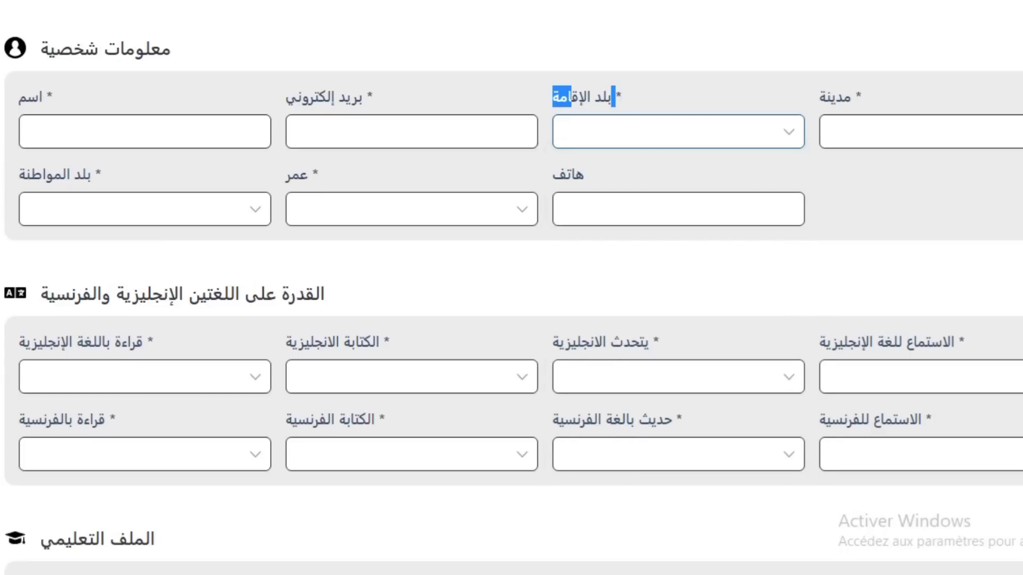
{"action": "left_click_drag", "start_coordinate": [855, 97], "coordinate": [826, 97]}
{"action": "left_click", "coordinate": [144, 208]}
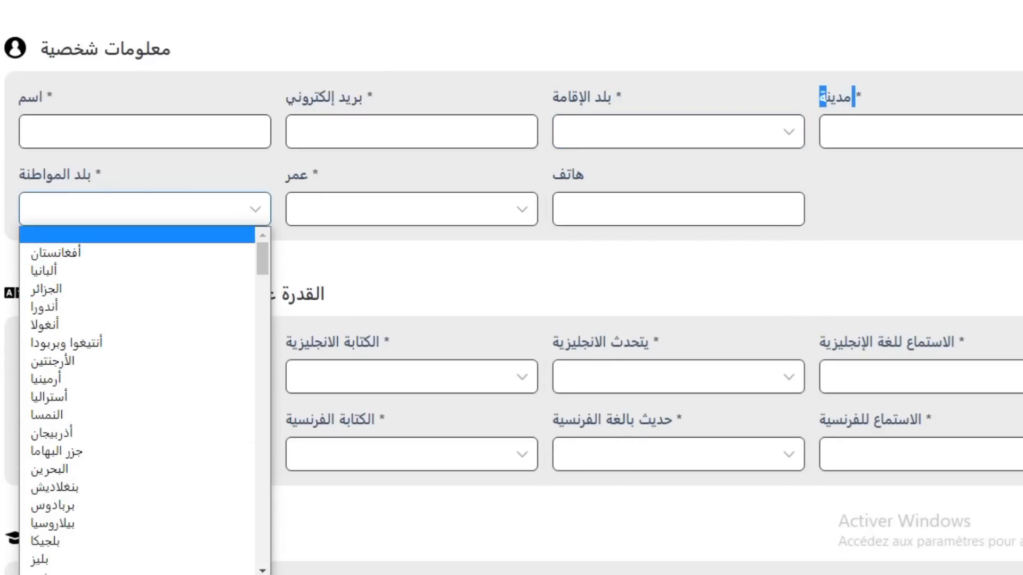
{"action": "left_click", "coordinate": [678, 132]}
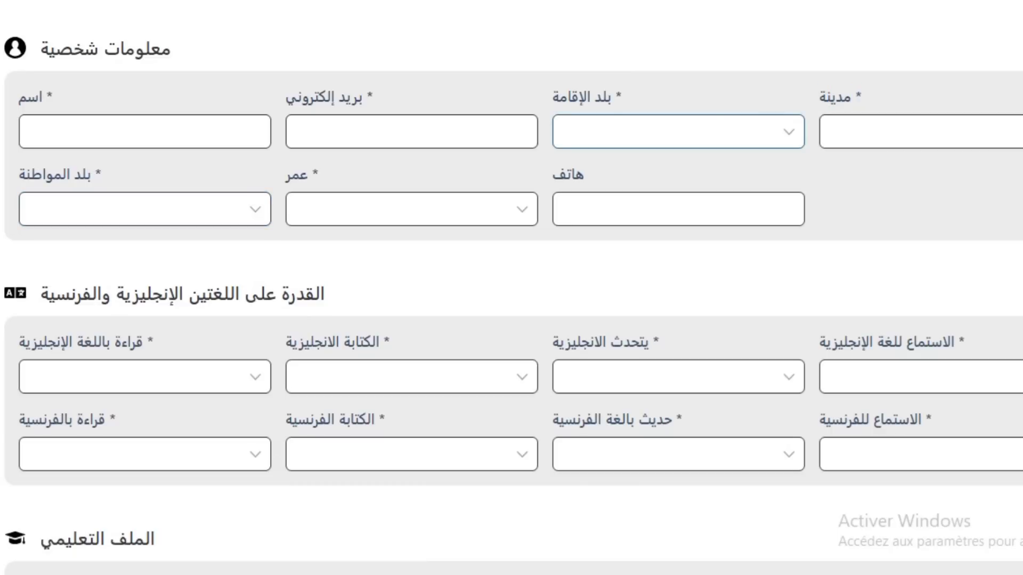
Step: Examine the age choices and the phone field without filling them in
{"action": "left_click", "coordinate": [411, 209]}
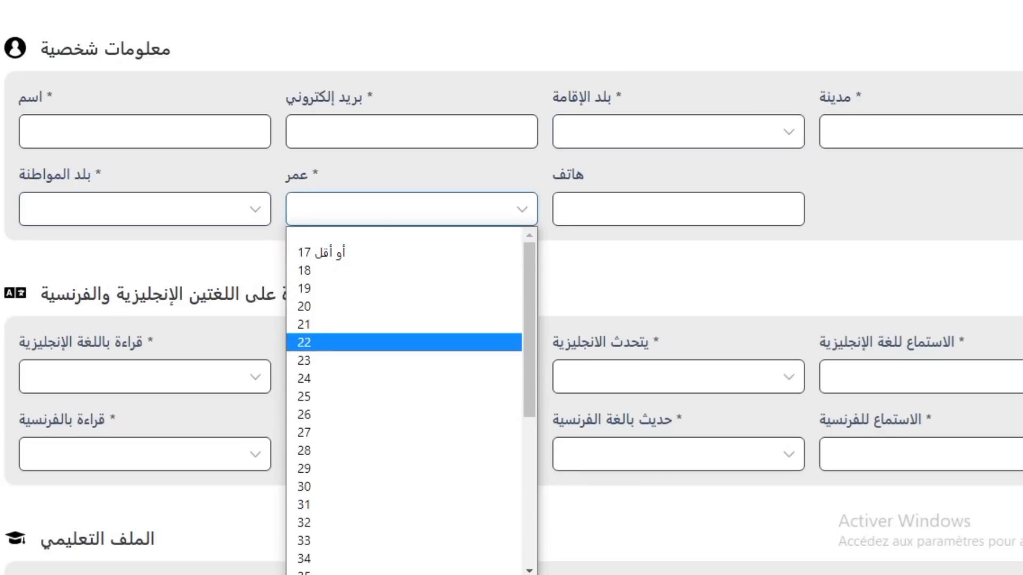
{"action": "key", "text": "Escape"}
{"action": "scroll", "coordinate": [511, 287], "scroll_direction": "down", "scroll_amount": 3}
{"action": "scroll", "coordinate": [512, 288], "scroll_direction": "up", "scroll_amount": 2}
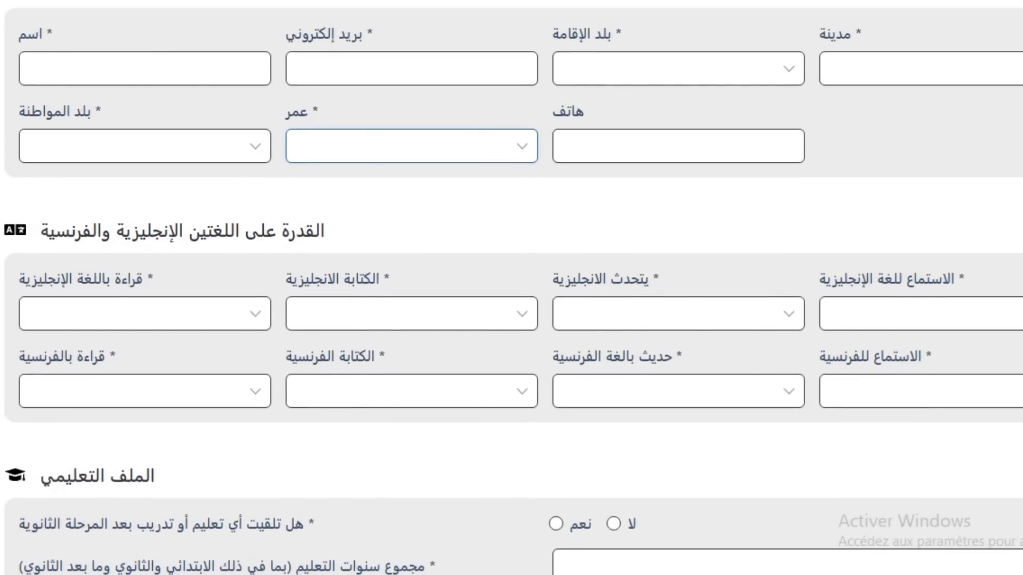
{"action": "left_click_drag", "start_coordinate": [586, 112], "coordinate": [552, 111]}
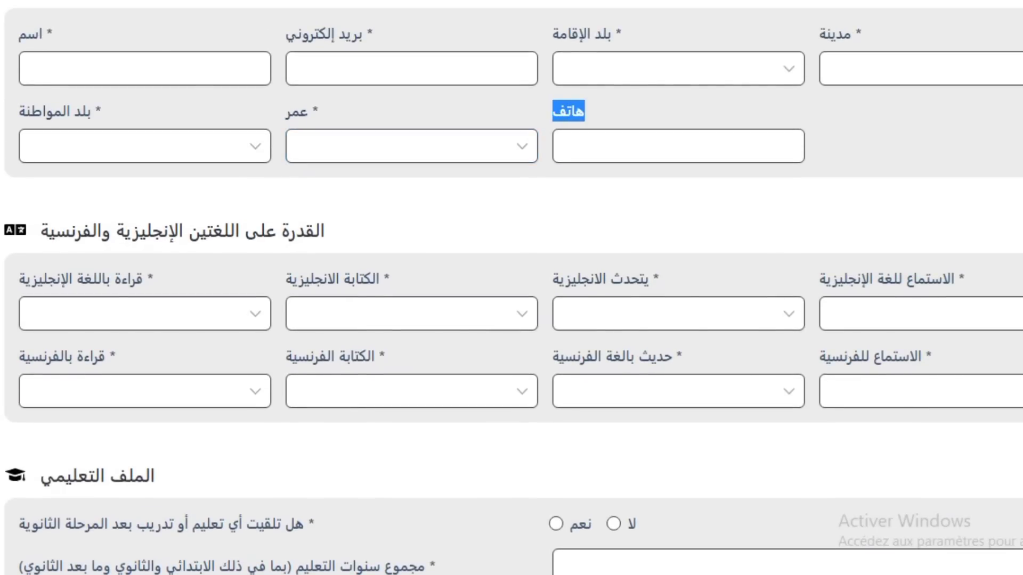
{"action": "left_click", "coordinate": [565, 146]}
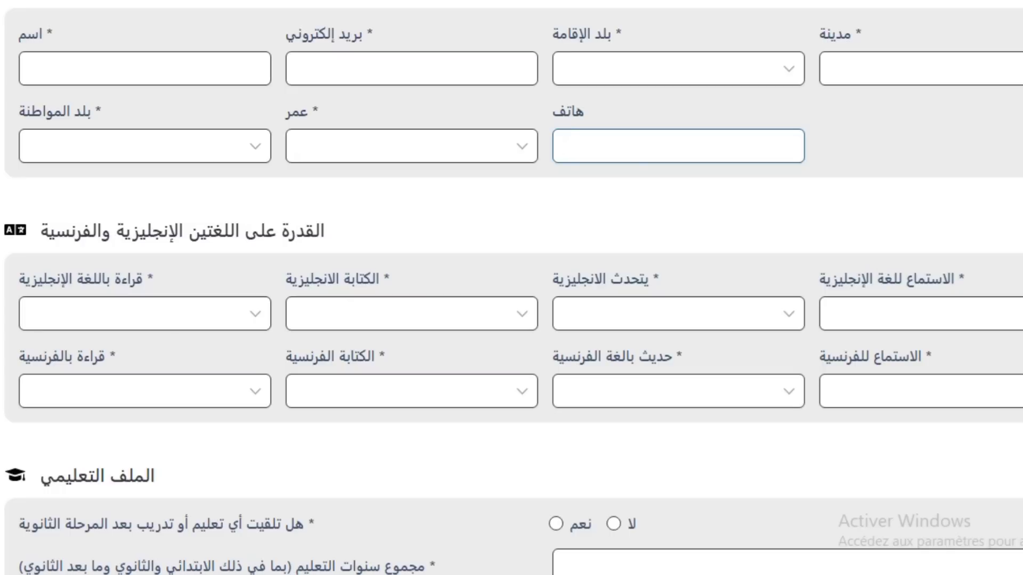
Step: Review the English and French ability heading and the proficiency levels offered for English reading, leaving the field blank
{"action": "double_click", "coordinate": [302, 231]}
{"action": "left_click_drag", "start_coordinate": [276, 230], "coordinate": [40, 231]}
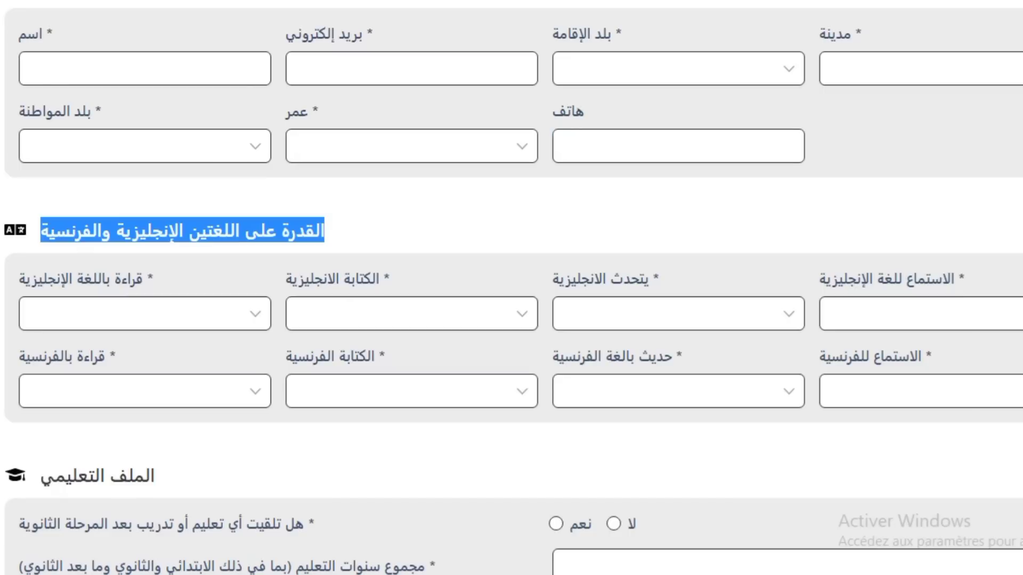
{"action": "left_click", "coordinate": [145, 313]}
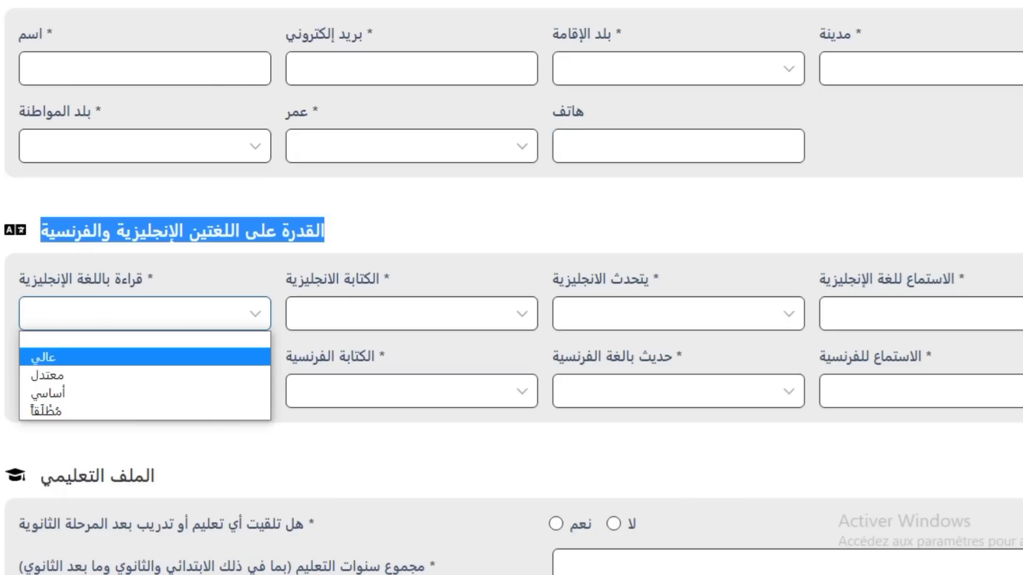
{"action": "key", "text": "Down"}
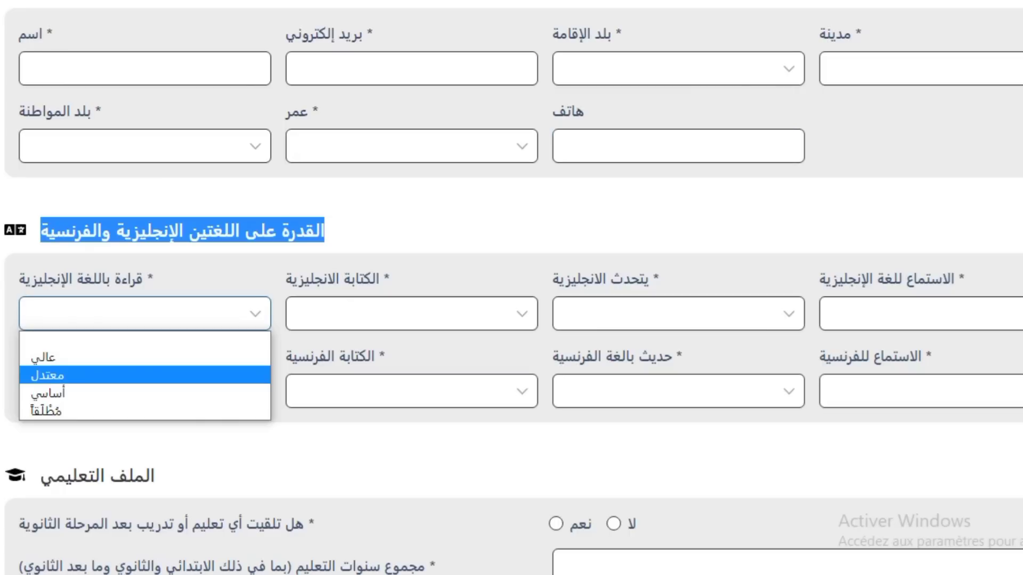
{"action": "key", "text": "Down"}
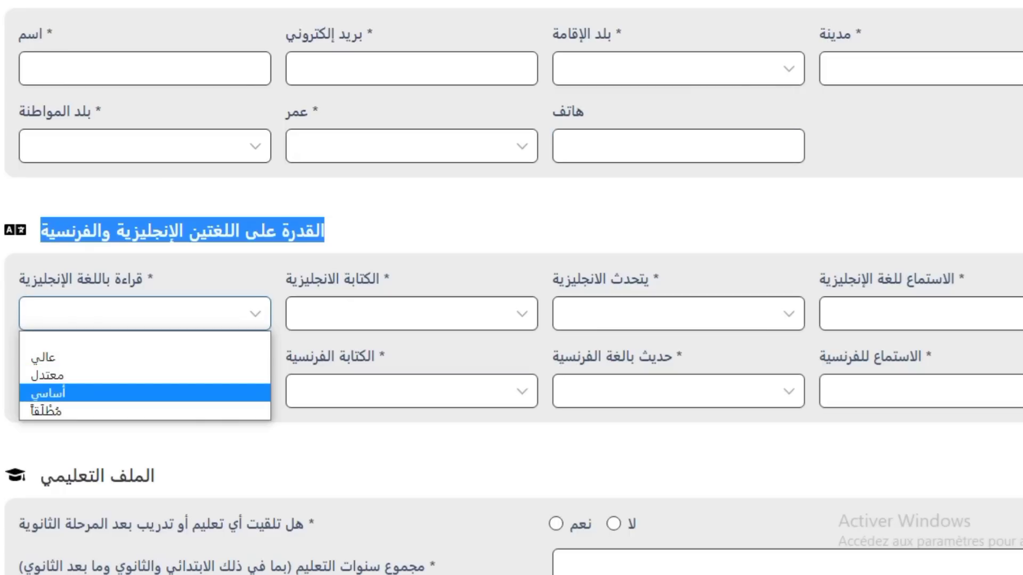
{"action": "key", "text": "Down"}
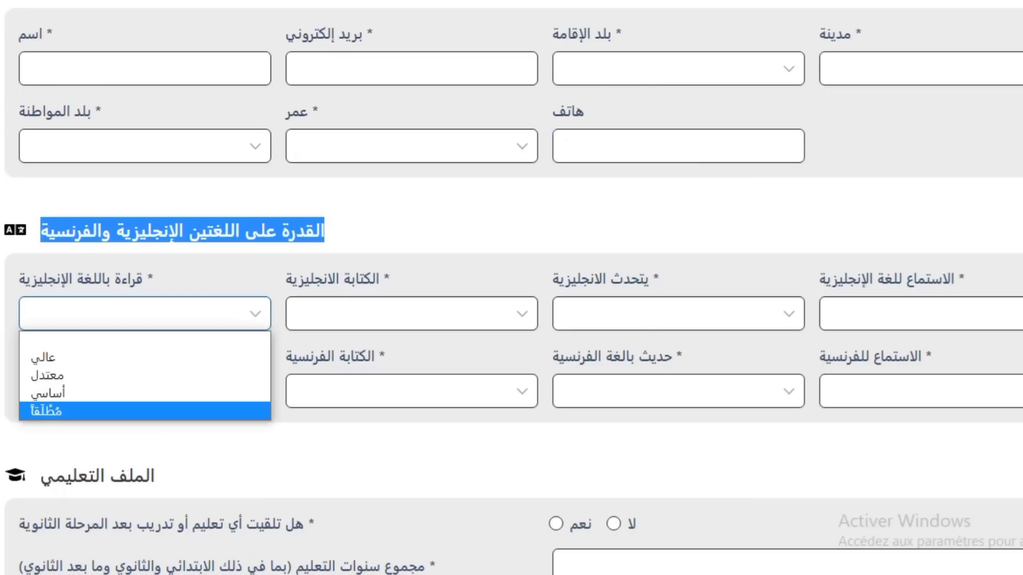
{"action": "key", "text": "Up"}
{"action": "key", "text": "Up"}
{"action": "key", "text": "Up"}
{"action": "key", "text": "Up"}
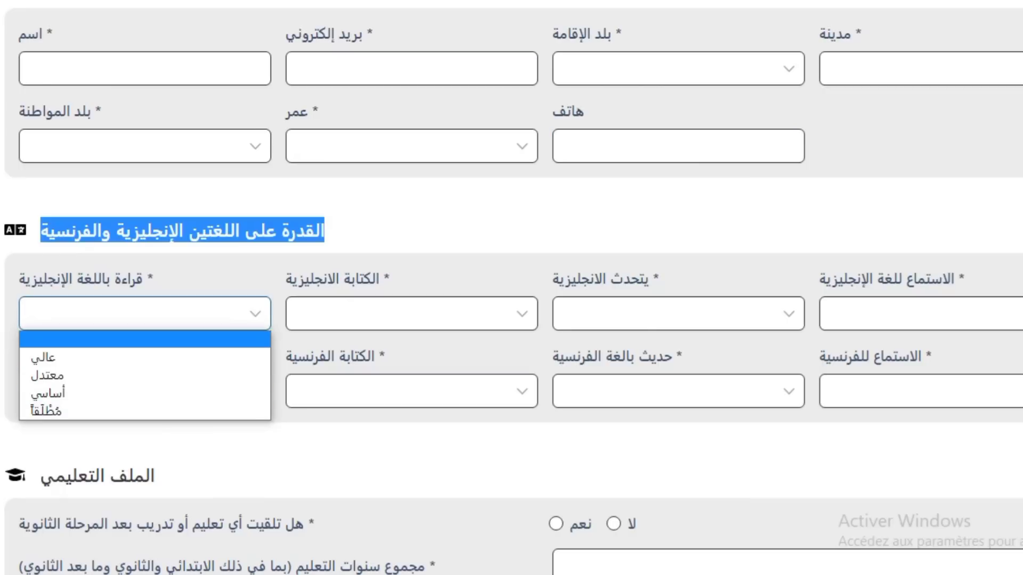
{"action": "key", "text": "Return"}
Step: Examine the English writing, speaking and listening fields and the French reading and writing fields, leaving them blank
{"action": "left_click", "coordinate": [412, 313]}
{"action": "left_click", "coordinate": [411, 314]}
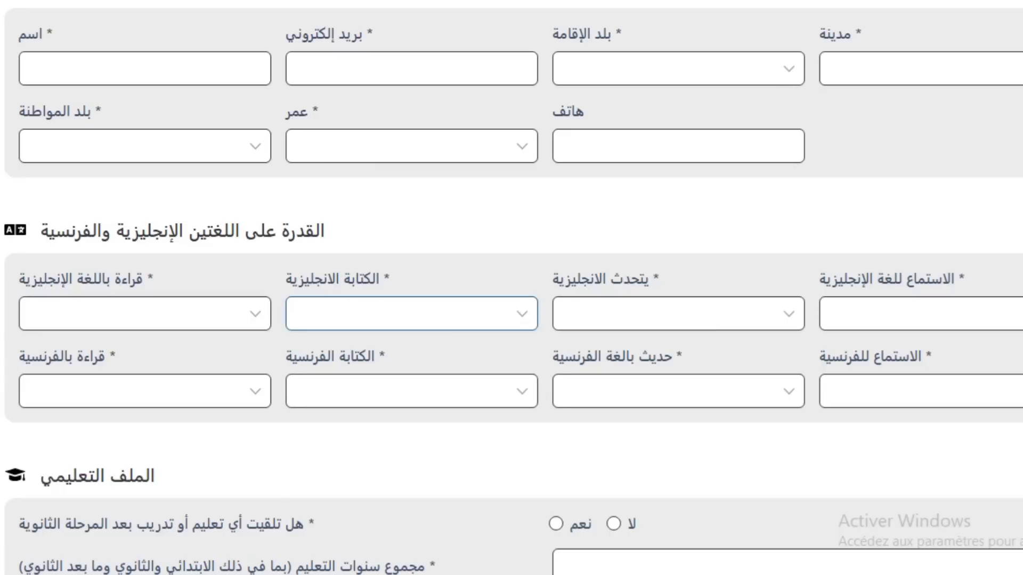
{"action": "left_click", "coordinate": [678, 313]}
{"action": "left_click", "coordinate": [678, 313]}
{"action": "key", "text": "shift+Tab"}
{"action": "key", "text": "space"}
{"action": "key", "text": "Return"}
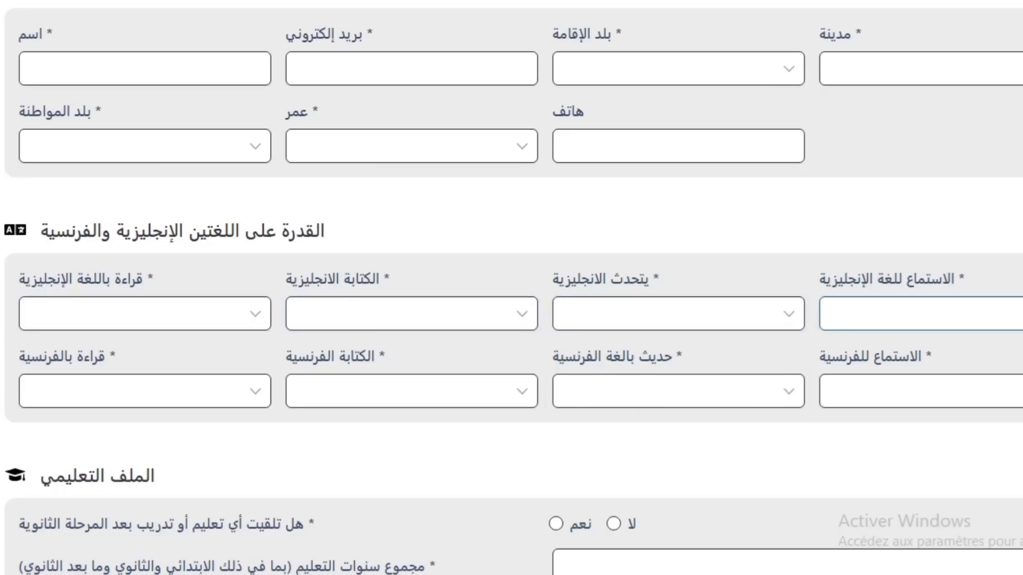
{"action": "scroll", "coordinate": [512, 288], "scroll_direction": "down", "scroll_amount": 3}
{"action": "left_click_drag", "start_coordinate": [106, 147], "coordinate": [115, 147]}
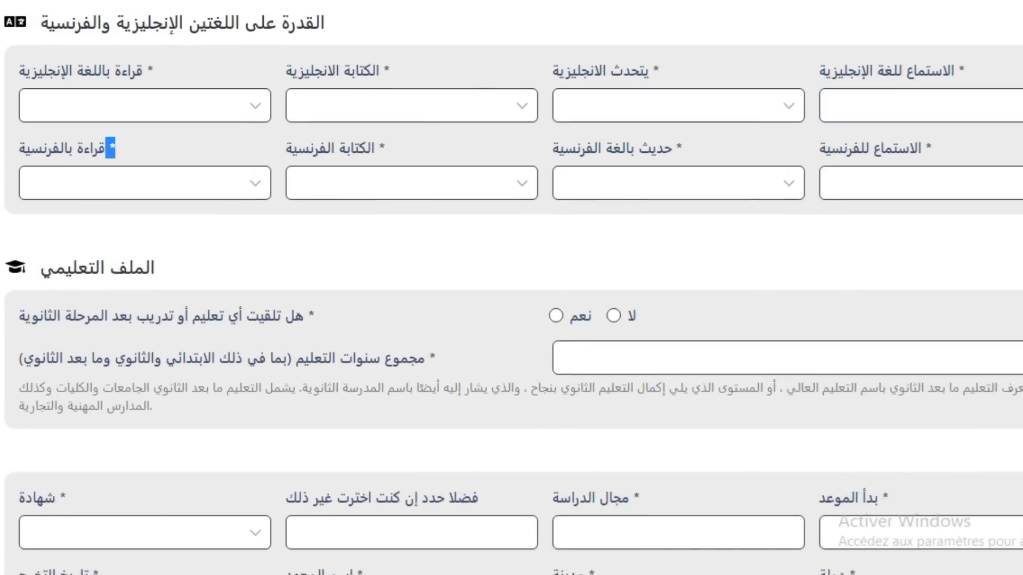
{"action": "left_click_drag", "start_coordinate": [385, 147], "coordinate": [291, 148]}
{"action": "key", "text": "shift+Tab"}
Step: Answer the post-secondary education or training question in the education profile with لا (No)
{"action": "scroll", "coordinate": [511, 287], "scroll_direction": "down", "scroll_amount": 3}
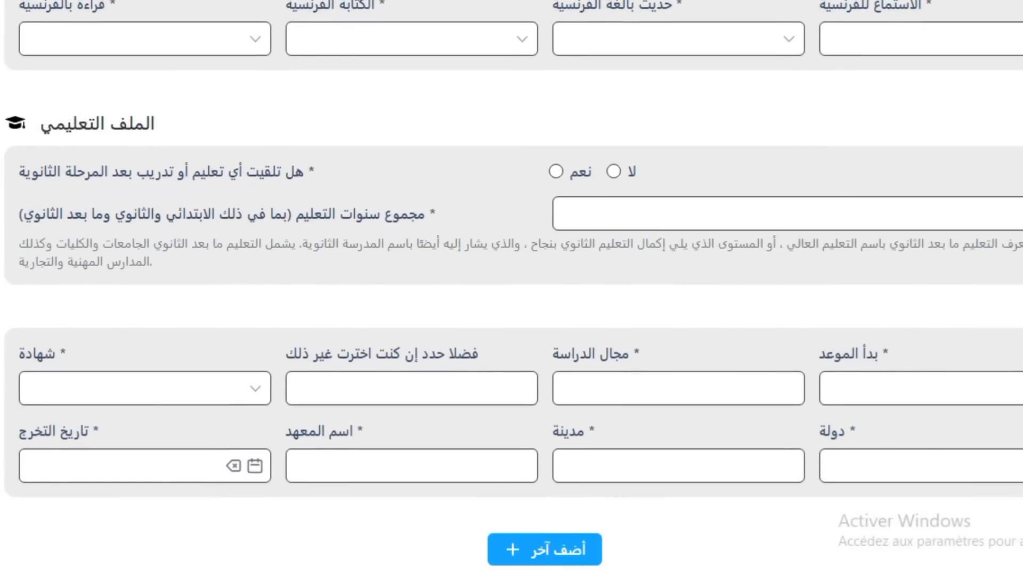
{"action": "scroll", "coordinate": [511, 287], "scroll_direction": "down", "scroll_amount": 1}
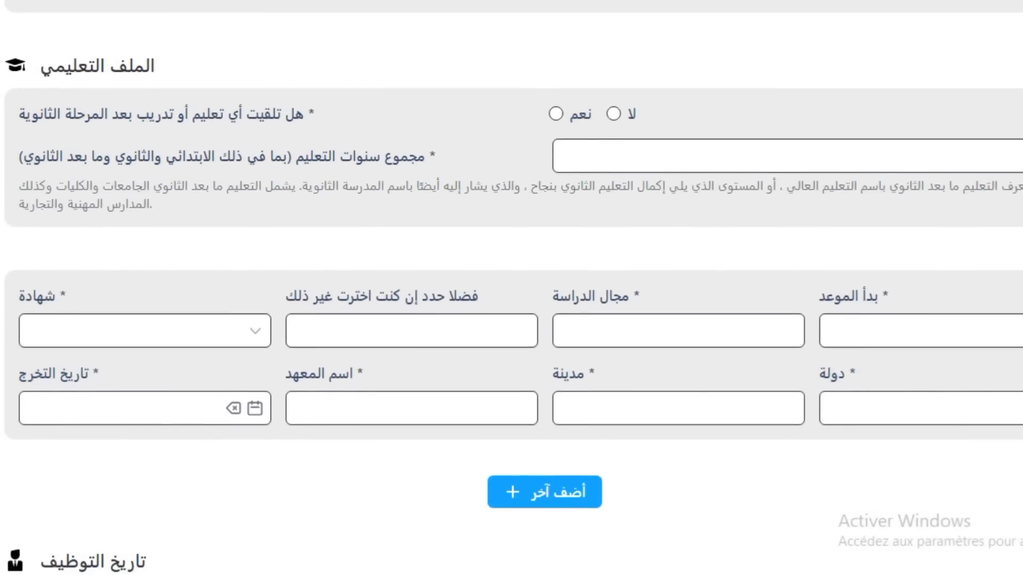
{"action": "triple_click", "coordinate": [98, 65]}
{"action": "left_click", "coordinate": [97, 65]}
{"action": "mouse_move", "coordinate": [315, 113]}
{"action": "left_mouse_down"}
{"action": "mouse_move", "coordinate": [237, 114]}
{"action": "mouse_move", "coordinate": [306, 113]}
{"action": "mouse_move", "coordinate": [295, 114]}
{"action": "left_mouse_up"}
{"action": "left_click", "coordinate": [295, 114]}
{"action": "left_click_drag", "start_coordinate": [58, 114], "coordinate": [19, 114]}
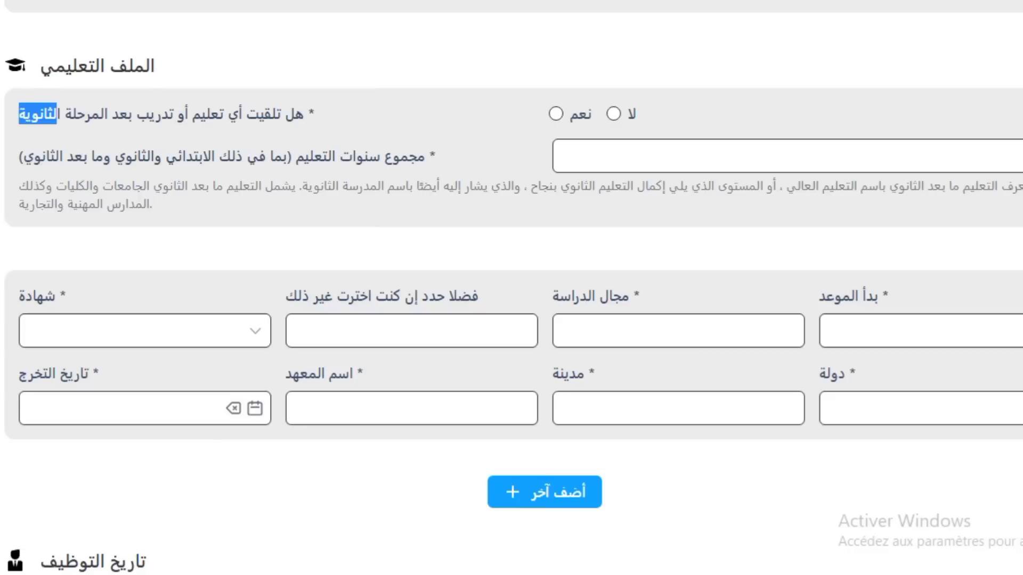
{"action": "left_click", "coordinate": [555, 113]}
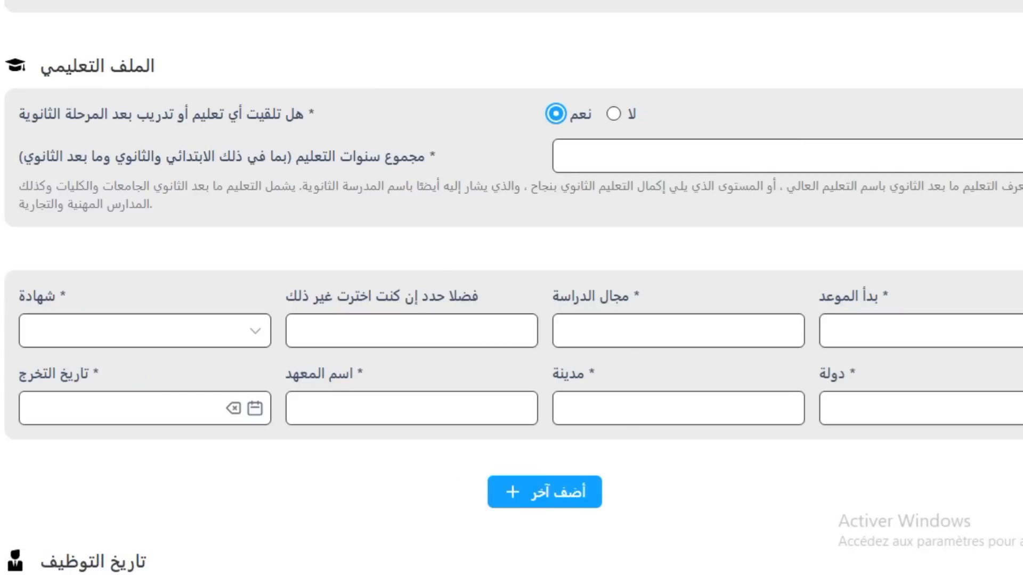
{"action": "left_click", "coordinate": [613, 113]}
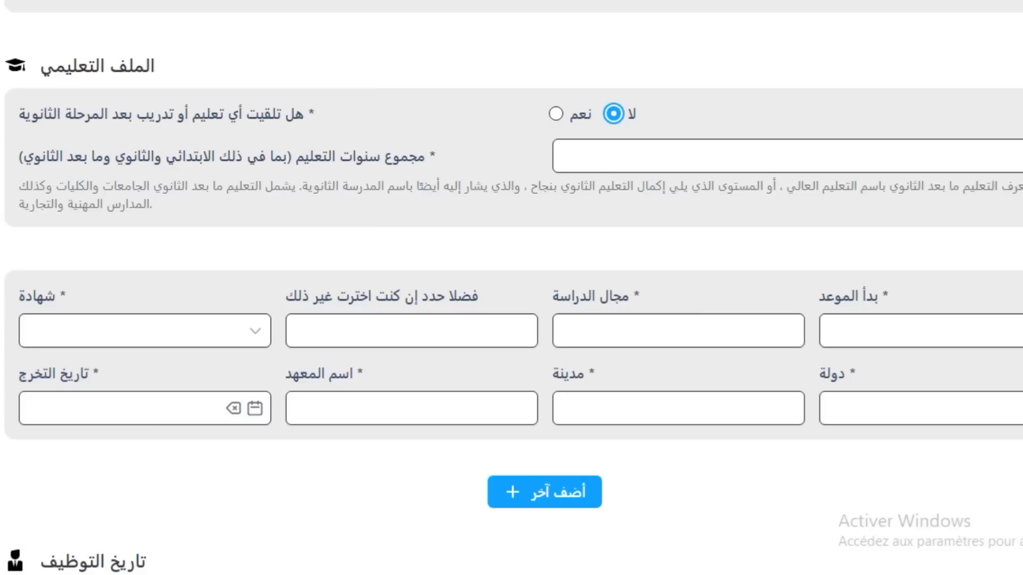
Step: Read the total years of education question and place the cursor in its answer field
{"action": "scroll", "coordinate": [512, 288], "scroll_direction": "down", "scroll_amount": 1}
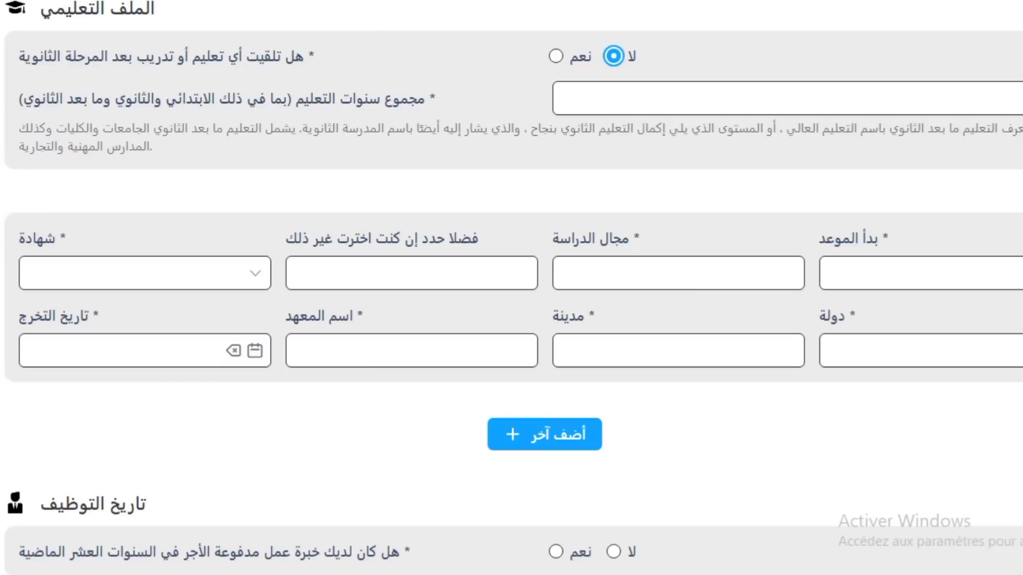
{"action": "left_click_drag", "start_coordinate": [426, 99], "coordinate": [23, 99]}
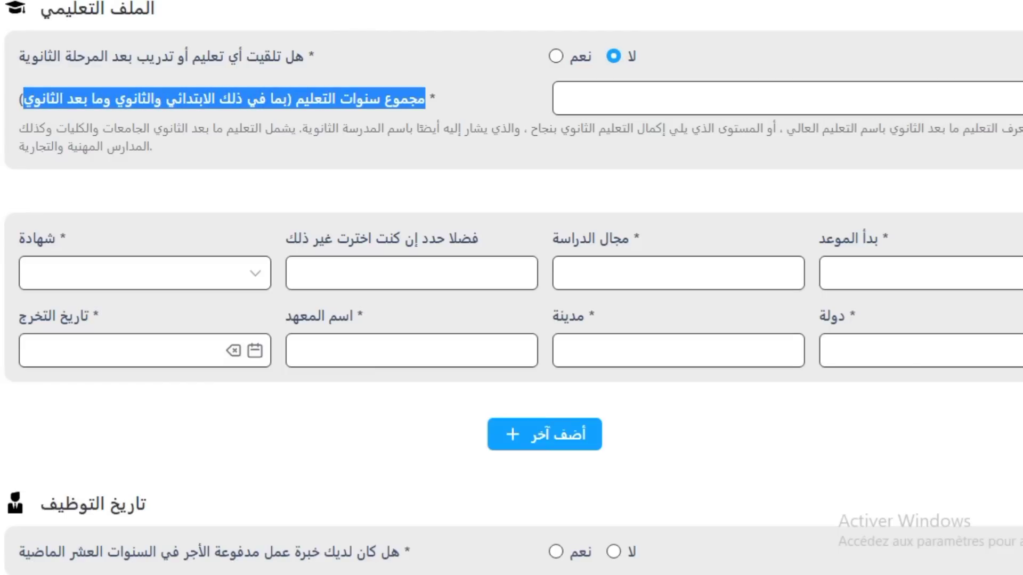
{"action": "left_click", "coordinate": [563, 99]}
{"action": "left_click_drag", "start_coordinate": [259, 100], "coordinate": [22, 99]}
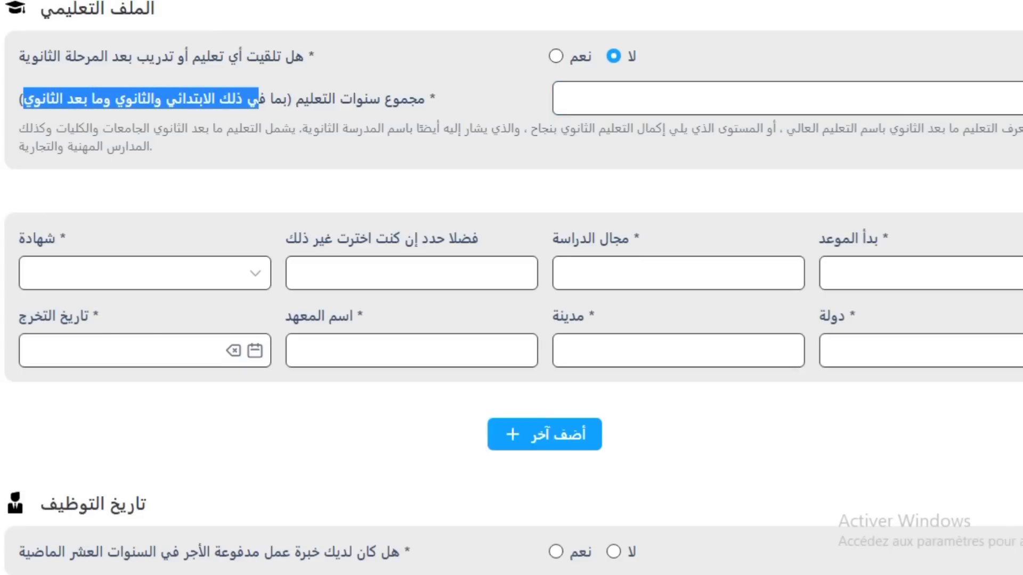
{"action": "left_click", "coordinate": [564, 99]}
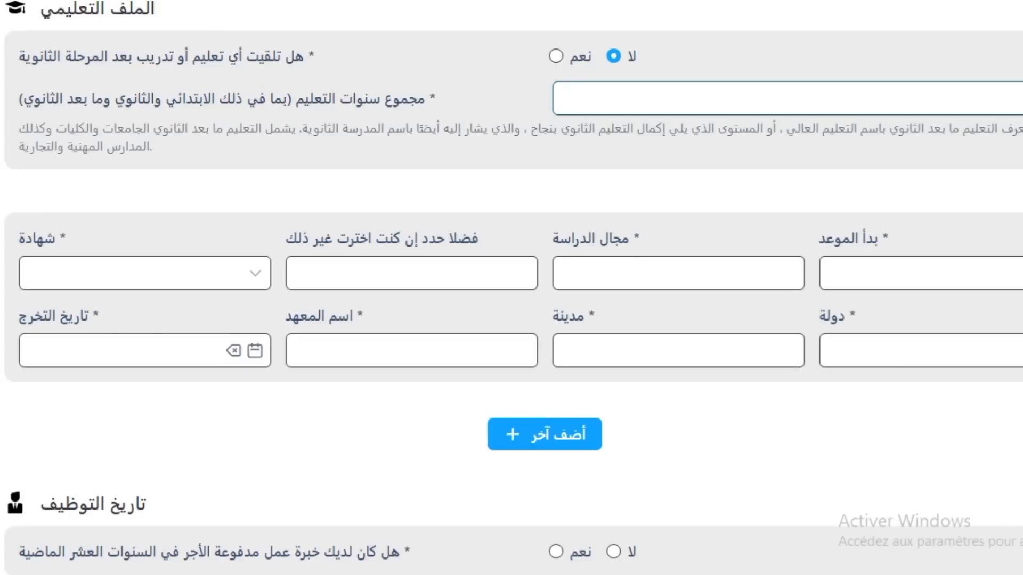
Step: Review the certificate (شهادة) options in the education entry, from one-year diploma to other, leaving the field blank
{"action": "scroll", "coordinate": [512, 287], "scroll_direction": "down", "scroll_amount": 1}
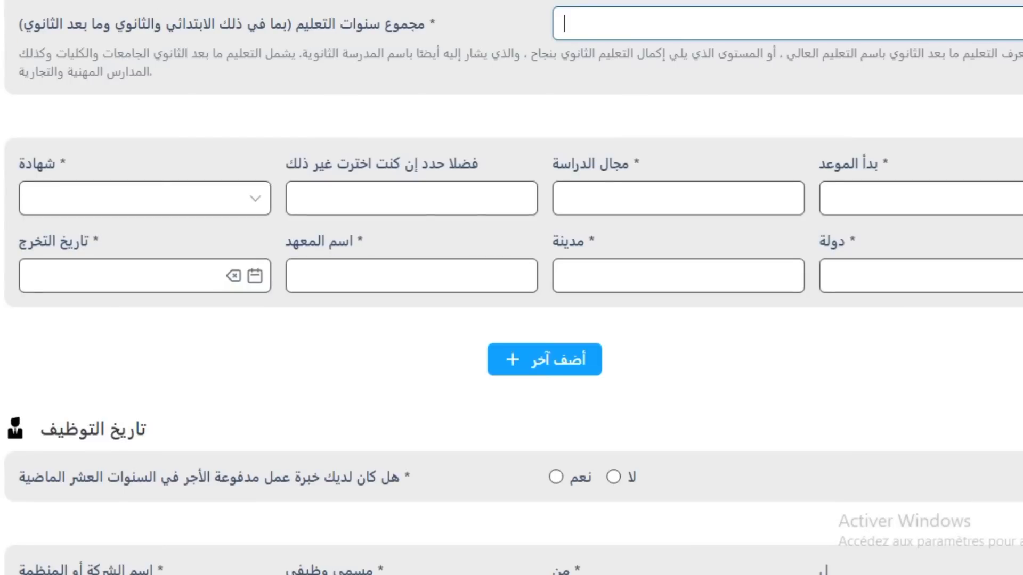
{"action": "scroll", "coordinate": [511, 288], "scroll_direction": "down", "scroll_amount": 2}
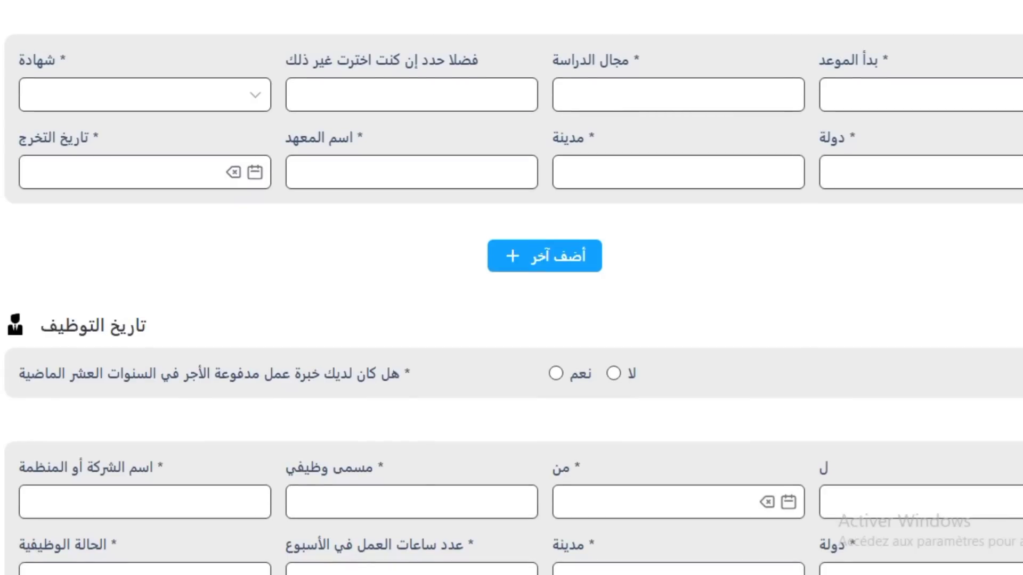
{"action": "left_click_drag", "start_coordinate": [66, 60], "coordinate": [20, 59]}
{"action": "left_click", "coordinate": [145, 94]}
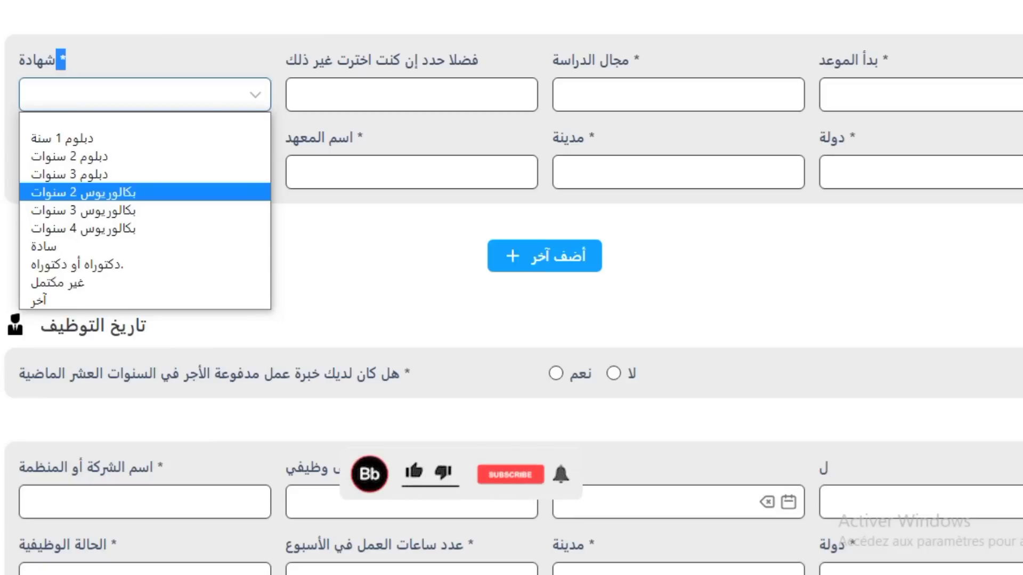
{"action": "key", "text": "Down"}
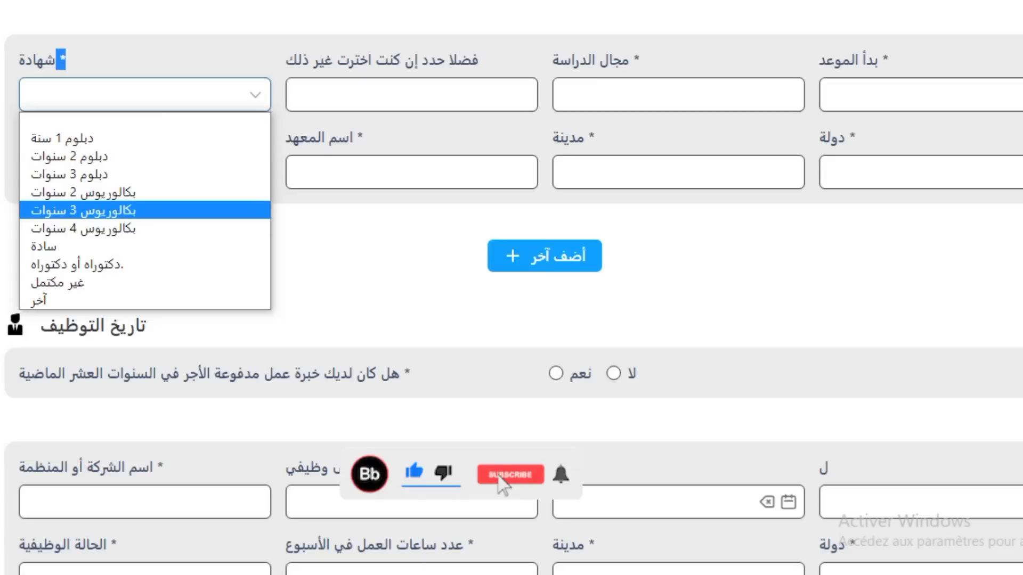
{"action": "key", "text": "Down"}
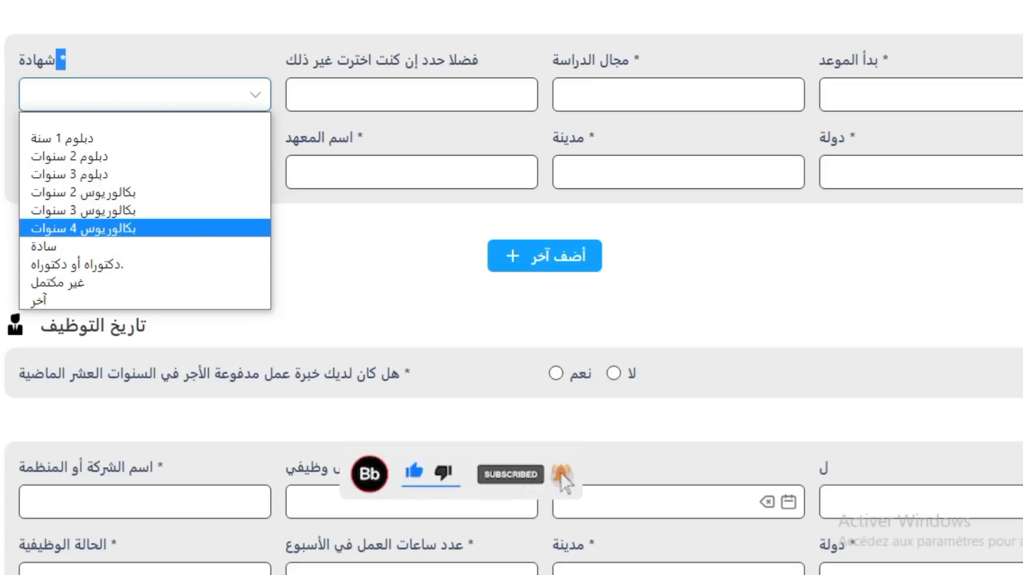
{"action": "key", "text": "Down"}
{"action": "key", "text": "Down"}
{"action": "key", "text": "Down"}
{"action": "key", "text": "Up"}
{"action": "key", "text": "Up"}
{"action": "key", "text": "Up"}
{"action": "key", "text": "Up"}
{"action": "key", "text": "Up"}
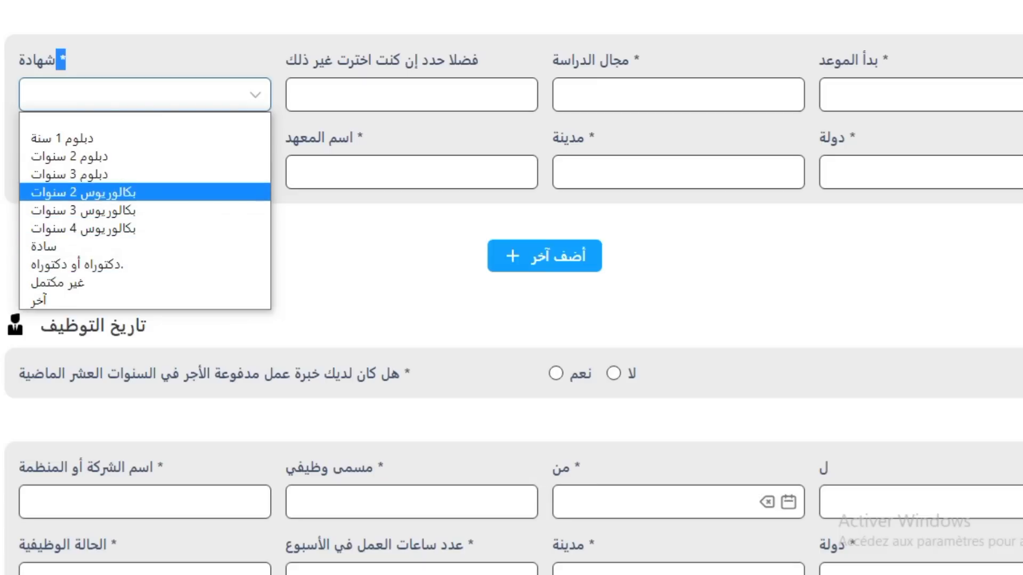
{"action": "key", "text": "Up"}
{"action": "key", "text": "Up"}
{"action": "key", "text": "Up"}
{"action": "key", "text": "Up"}
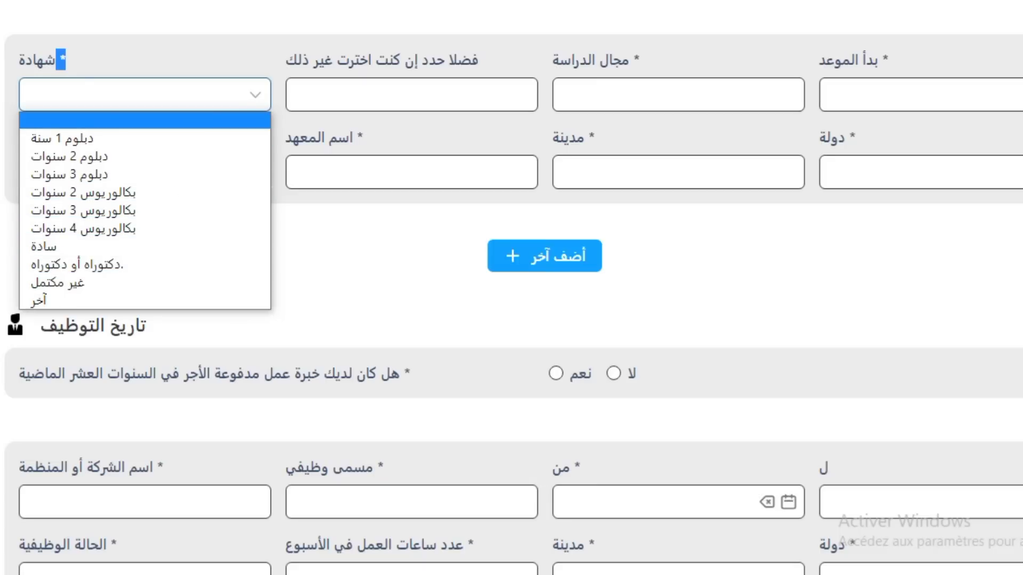
{"action": "key", "text": "End"}
{"action": "key", "text": "Up"}
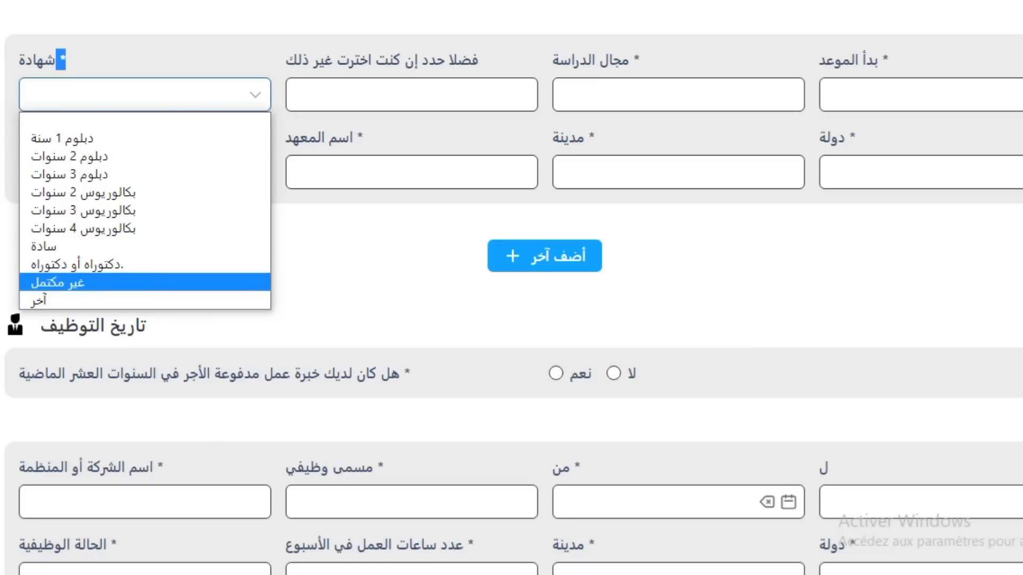
Step: Examine the specify-if-other, field of study and start date fields of the education entry, leaving them blank
{"action": "left_click_drag", "start_coordinate": [479, 60], "coordinate": [285, 60]}
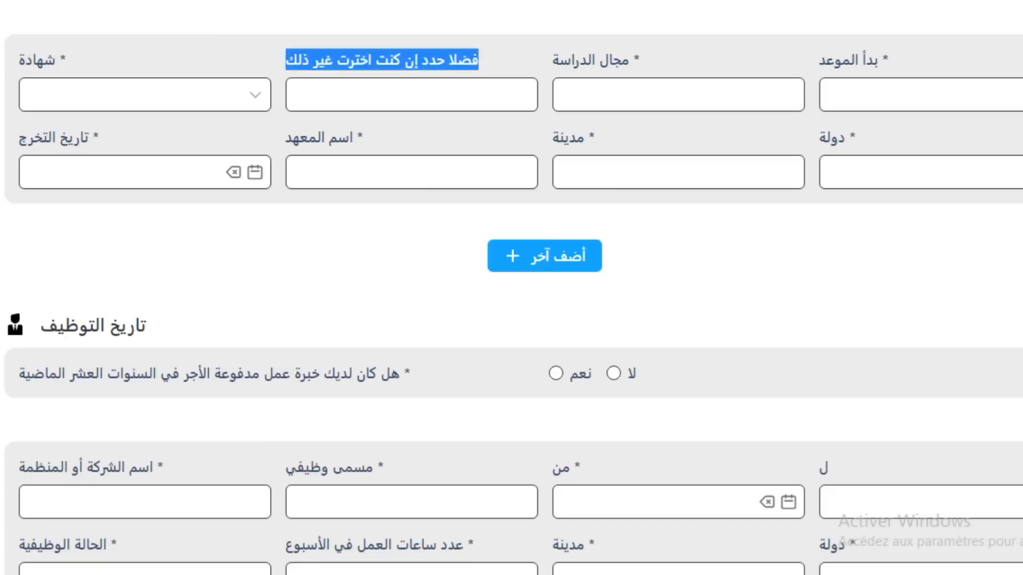
{"action": "left_click", "coordinate": [297, 95]}
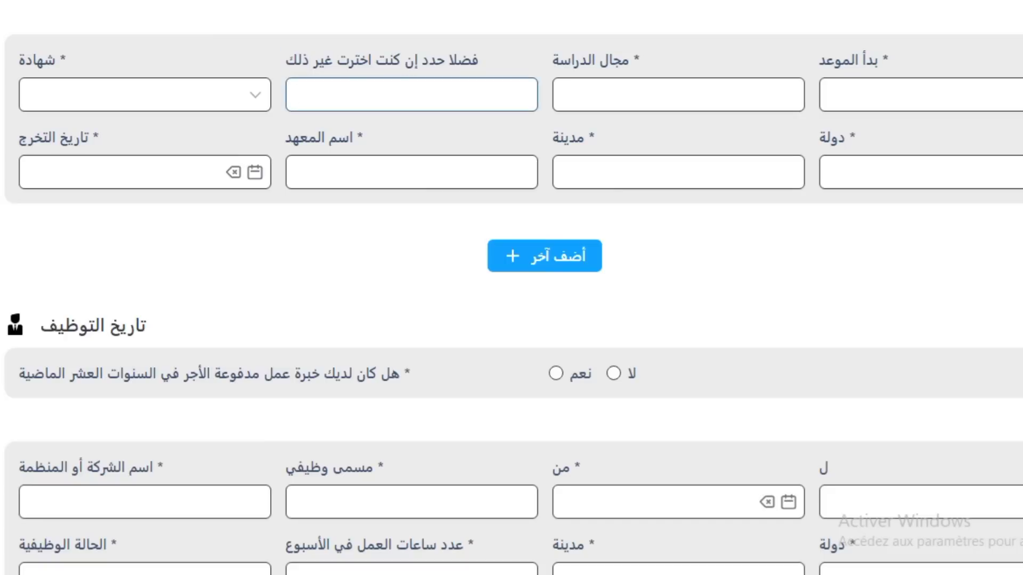
{"action": "left_click_drag", "start_coordinate": [630, 60], "coordinate": [553, 60]}
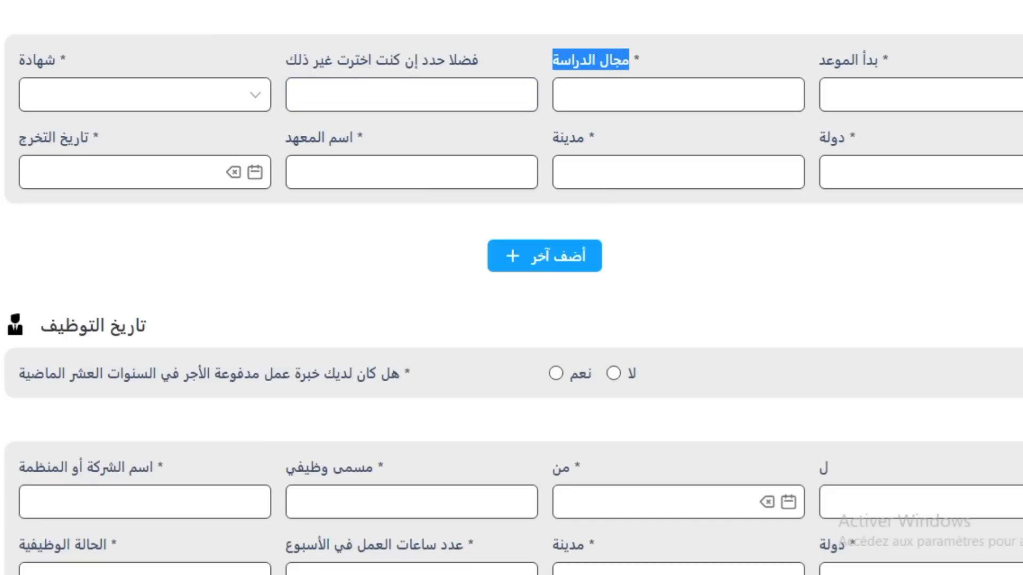
{"action": "left_click", "coordinate": [564, 95]}
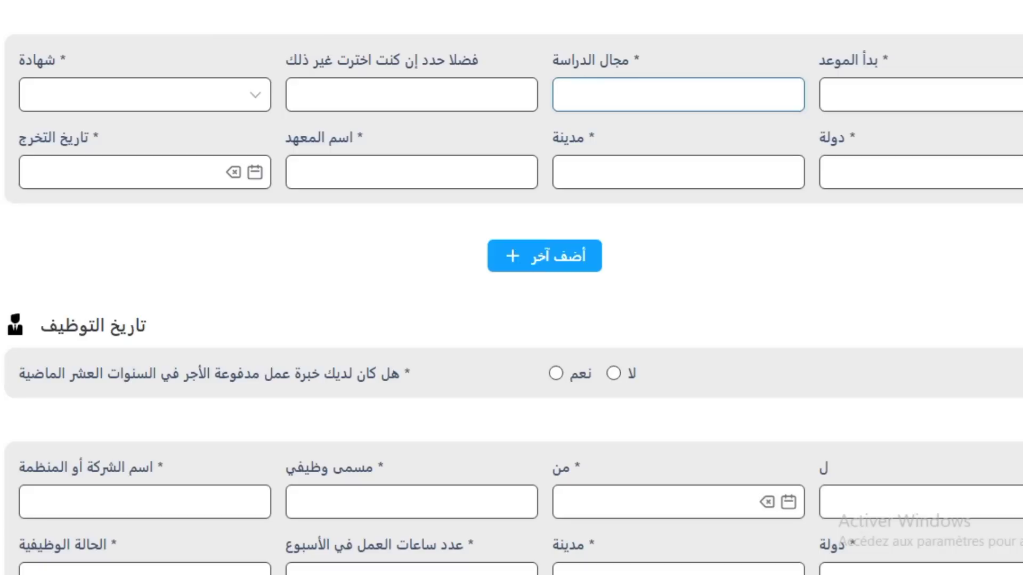
{"action": "left_click_drag", "start_coordinate": [820, 60], "coordinate": [878, 59]}
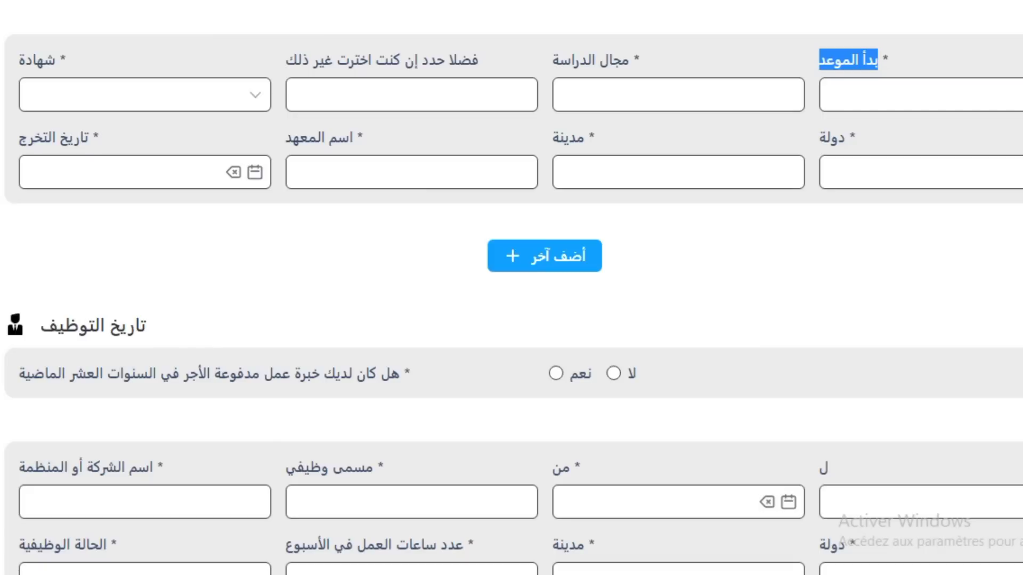
Step: Examine the graduation date, institute name, city and country fields of the education entry, leaving them blank
{"action": "left_click_drag", "start_coordinate": [85, 137], "coordinate": [19, 138]}
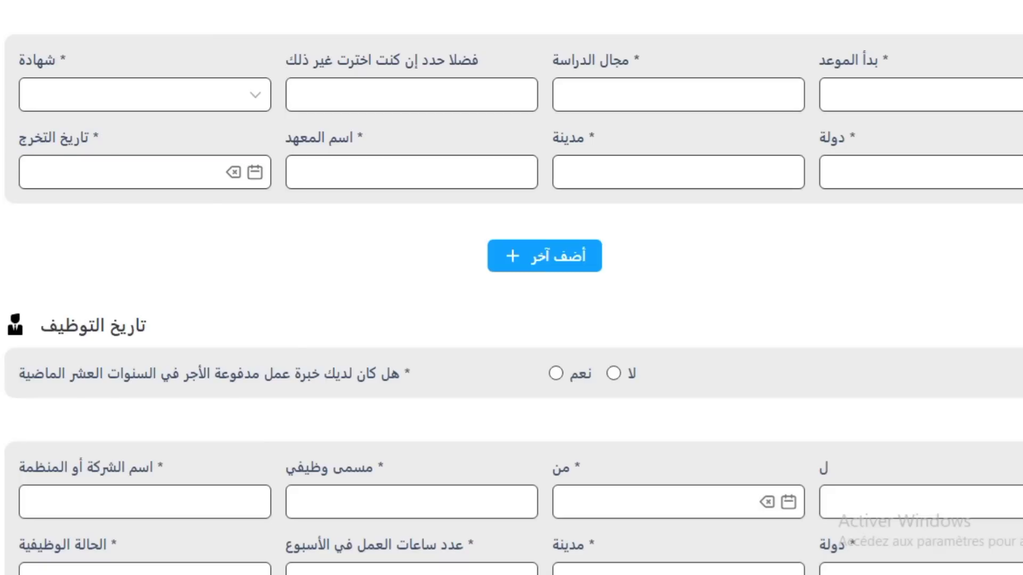
{"action": "left_click", "coordinate": [144, 171]}
{"action": "left_click_drag", "start_coordinate": [286, 138], "coordinate": [353, 138]}
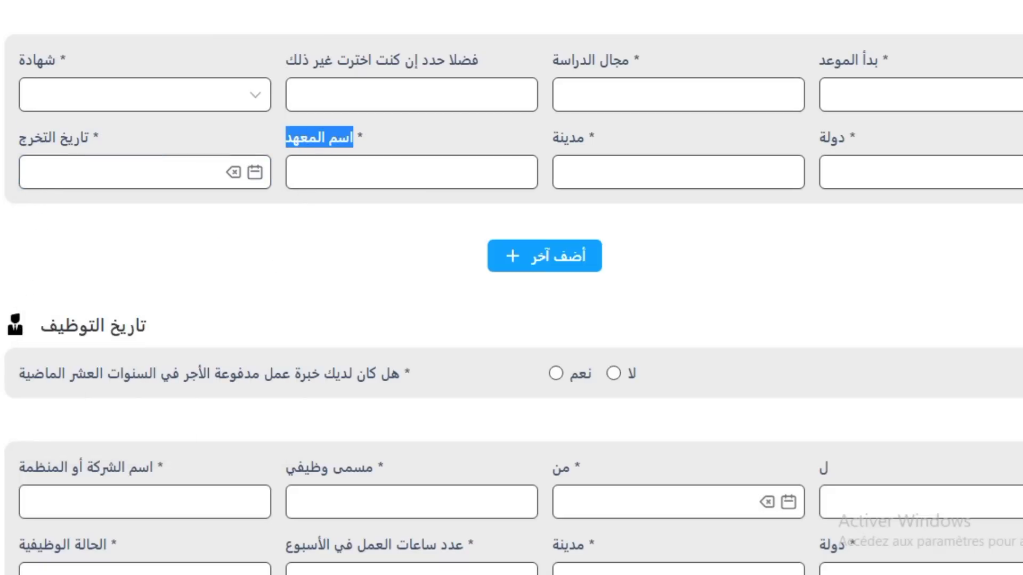
{"action": "left_click", "coordinate": [298, 172]}
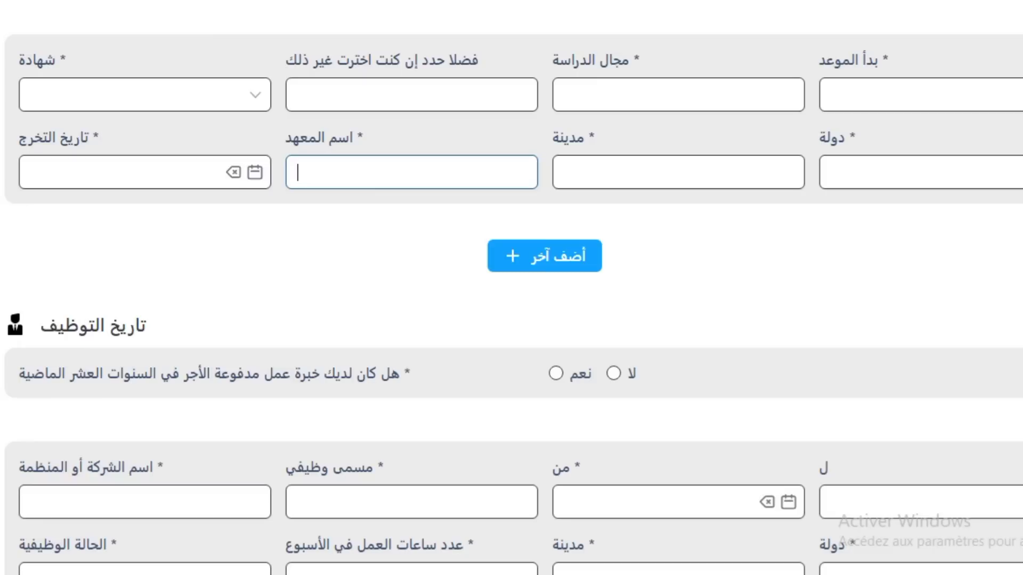
{"action": "left_click_drag", "start_coordinate": [552, 138], "coordinate": [589, 137]}
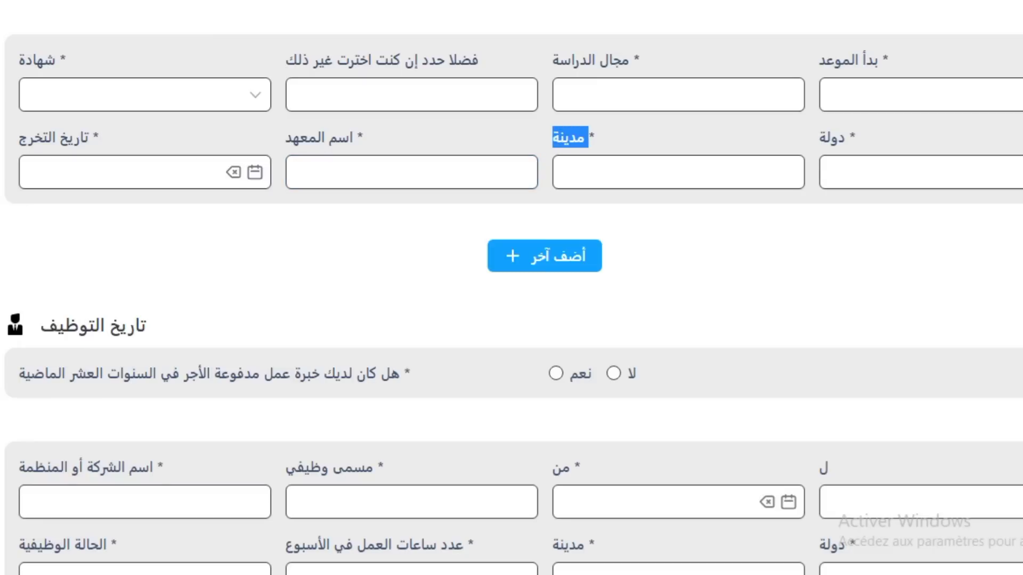
{"action": "left_click_drag", "start_coordinate": [820, 138], "coordinate": [850, 138]}
{"action": "left_click", "coordinate": [831, 172]}
Step: Examine the أضف آخر (Add another) option below the education entry
{"action": "scroll", "coordinate": [513, 288], "scroll_direction": "down", "scroll_amount": 2}
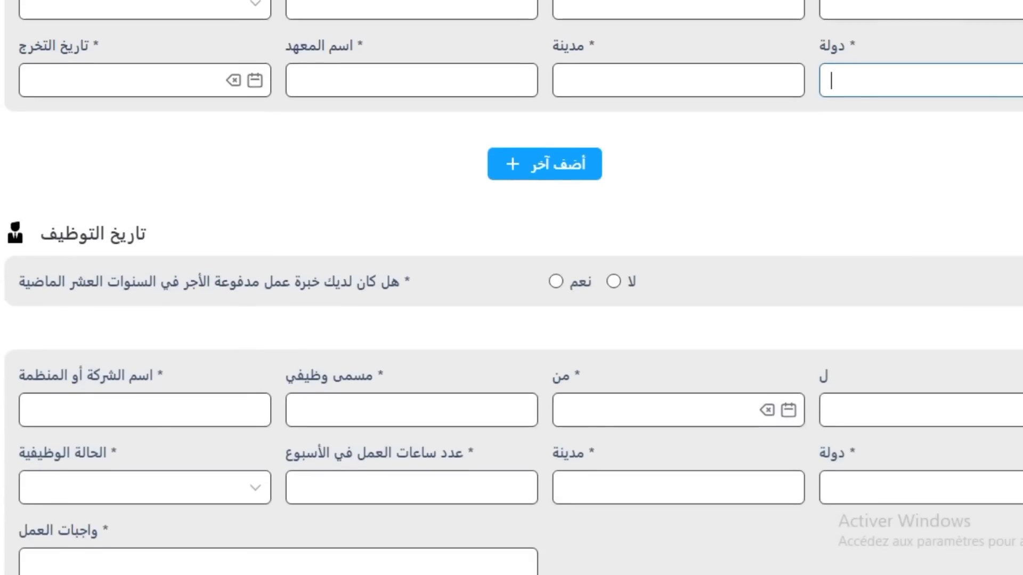
{"action": "scroll", "coordinate": [512, 288], "scroll_direction": "down", "scroll_amount": 1}
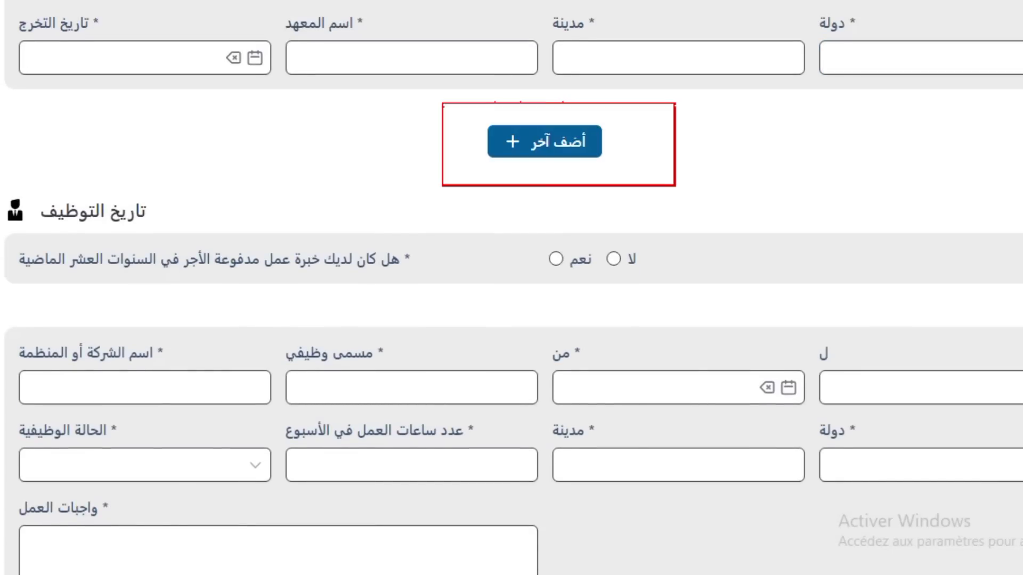
{"action": "left_click", "coordinate": [544, 141]}
{"action": "triple_click", "coordinate": [569, 141]}
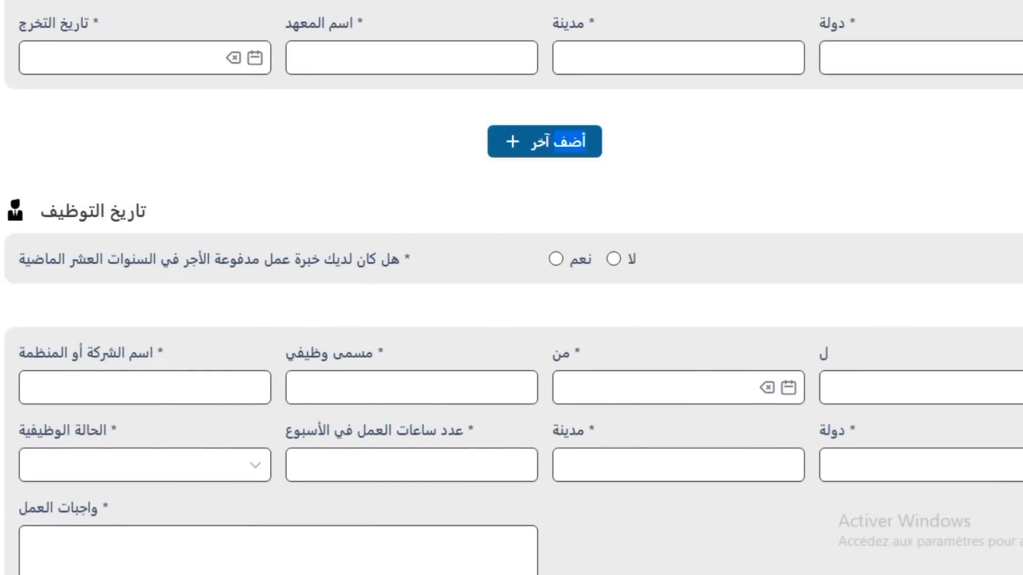
{"action": "double_click", "coordinate": [570, 142]}
{"action": "left_click", "coordinate": [570, 141]}
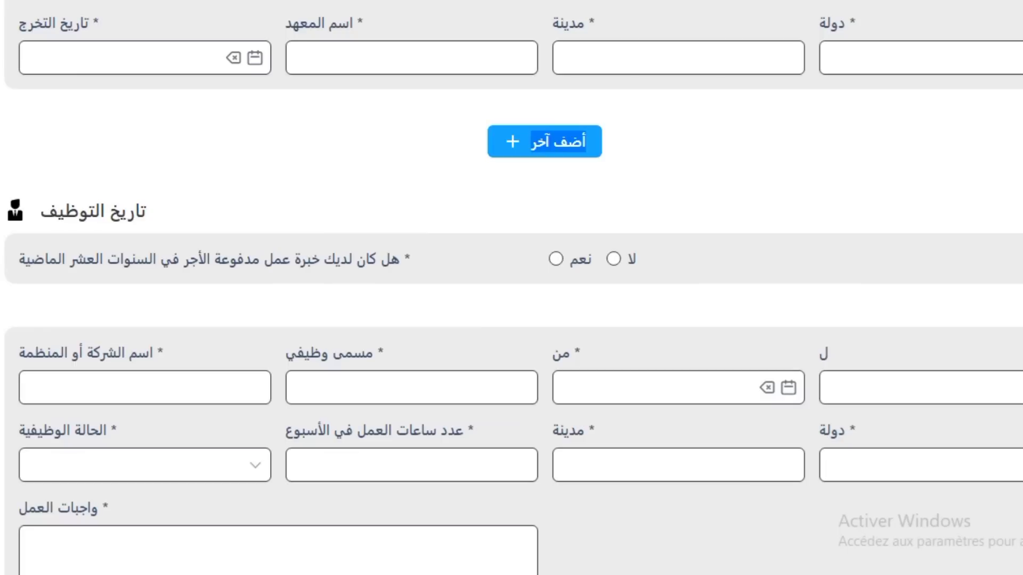
Step: Answer the employment history question about paid work experience in the past ten years with نعم (Yes)
{"action": "scroll", "coordinate": [512, 288], "scroll_direction": "down", "scroll_amount": 3}
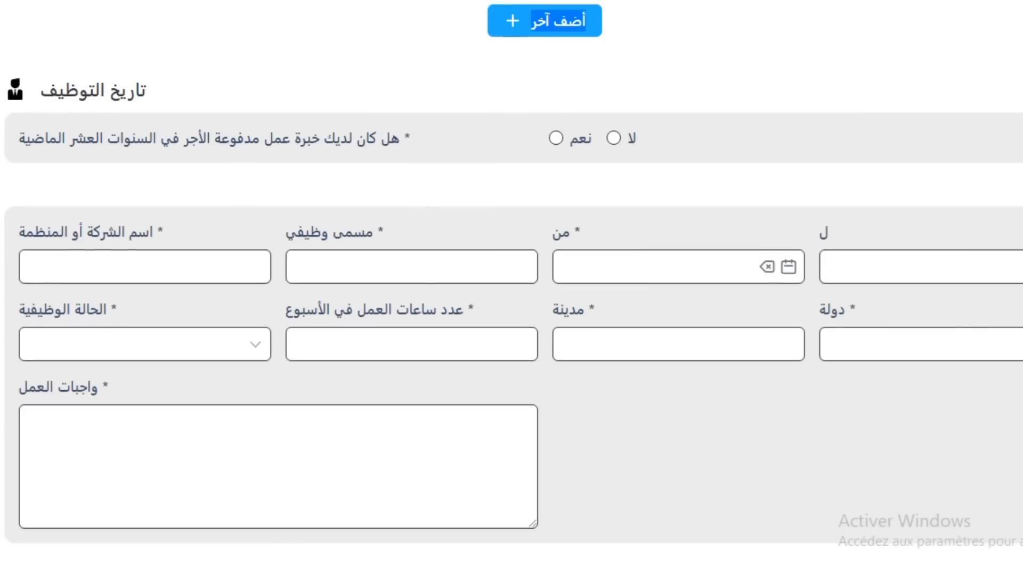
{"action": "scroll", "coordinate": [511, 288], "scroll_direction": "down", "scroll_amount": 1}
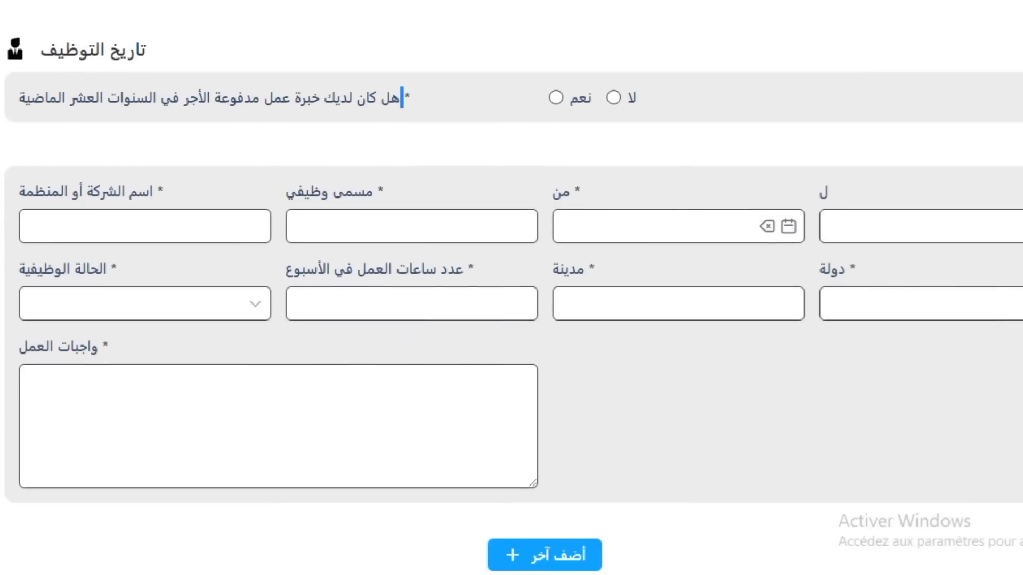
{"action": "triple_click", "coordinate": [404, 97]}
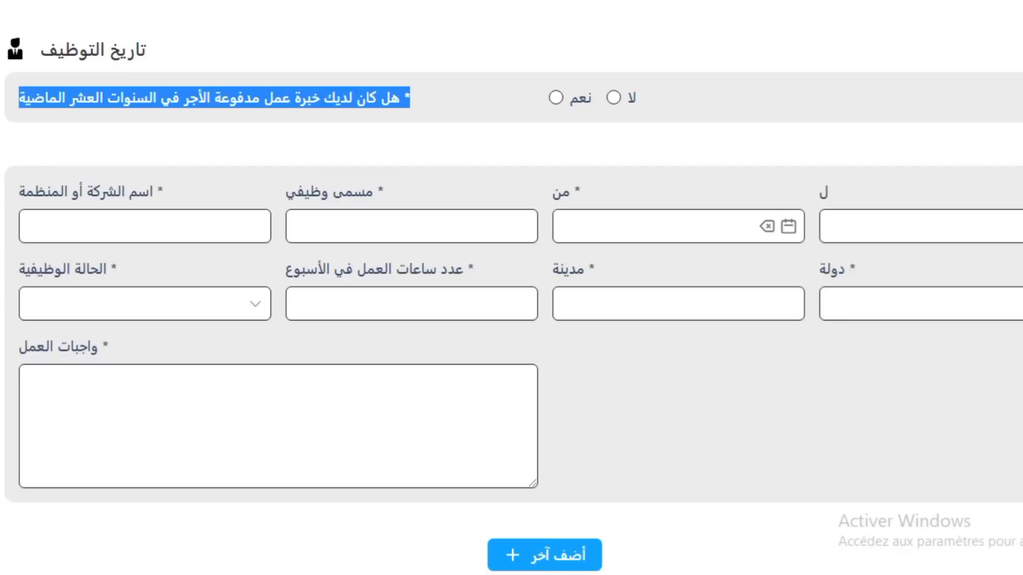
{"action": "left_click", "coordinate": [556, 98]}
Step: Examine the company or organization name, job title and start date (من) fields of the employment entry, leaving them blank
{"action": "scroll", "coordinate": [511, 287], "scroll_direction": "down", "scroll_amount": 3}
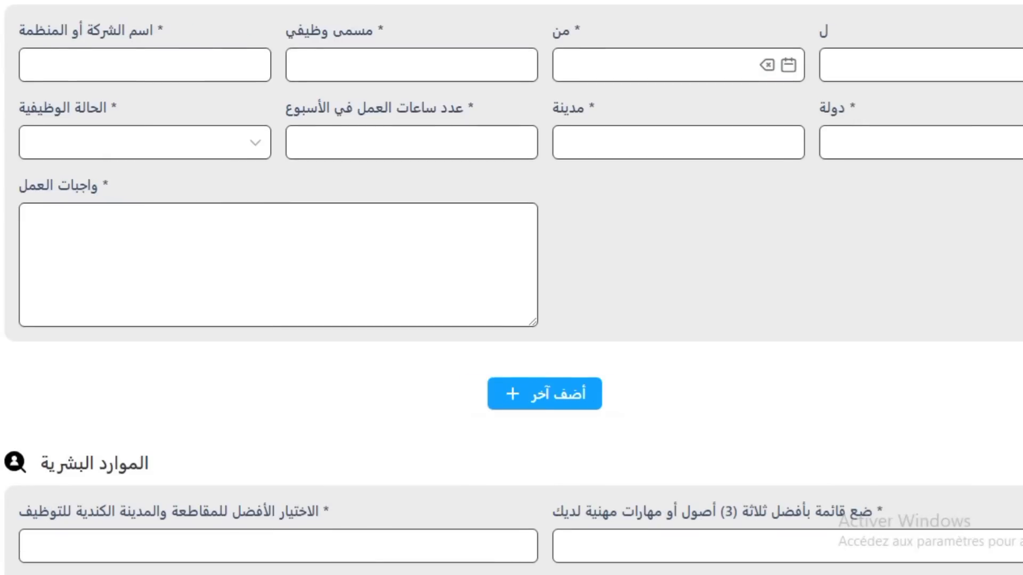
{"action": "left_click_drag", "start_coordinate": [163, 30], "coordinate": [137, 30]}
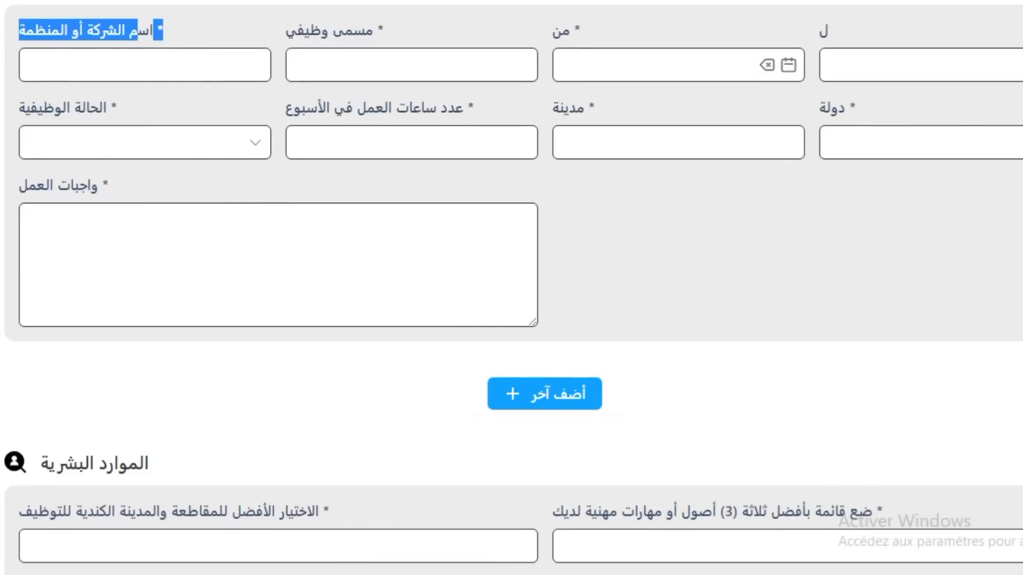
{"action": "scroll", "coordinate": [512, 288], "scroll_direction": "up", "scroll_amount": 1}
{"action": "left_click_drag", "start_coordinate": [374, 98], "coordinate": [286, 98]}
{"action": "left_click", "coordinate": [298, 133]}
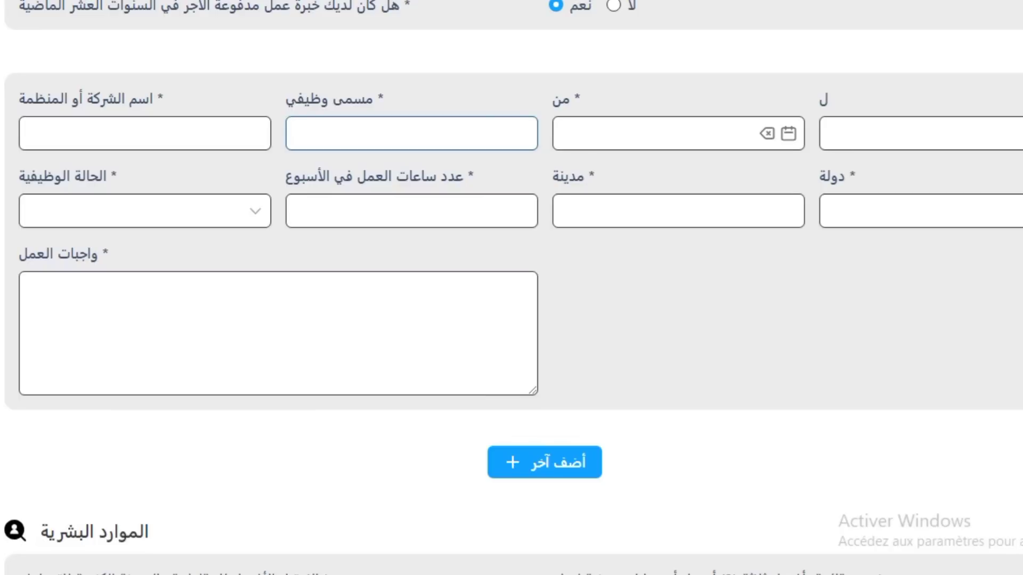
{"action": "left_click_drag", "start_coordinate": [574, 98], "coordinate": [557, 101]}
Step: Set the end date (ل) of the employment entry to 2023-06-04
{"action": "left_click_drag", "start_coordinate": [829, 99], "coordinate": [819, 99]}
{"action": "scroll", "coordinate": [512, 287], "scroll_direction": "down", "scroll_amount": 1}
{"action": "left_click", "coordinate": [839, 106]}
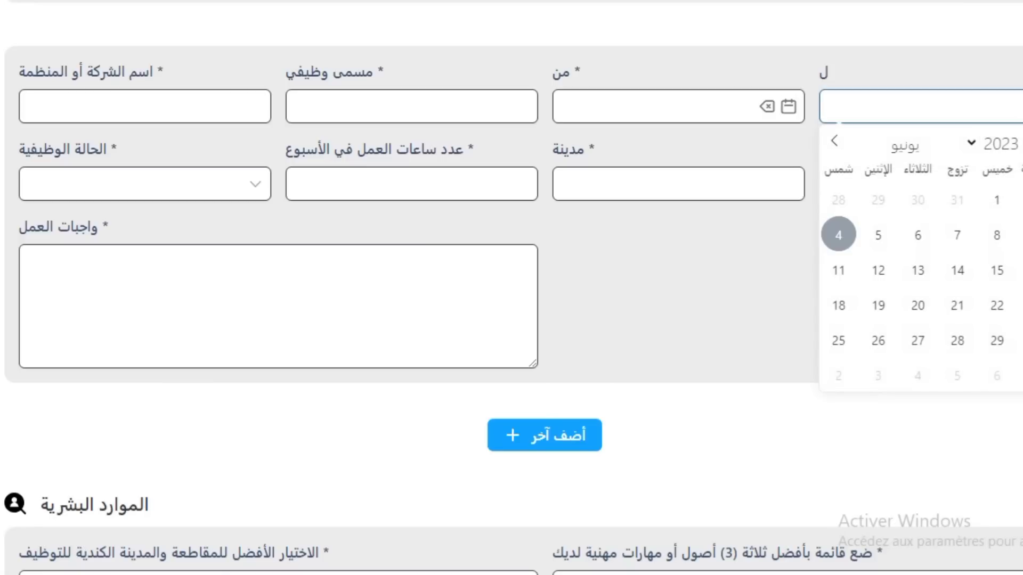
{"action": "left_click", "coordinate": [838, 234]}
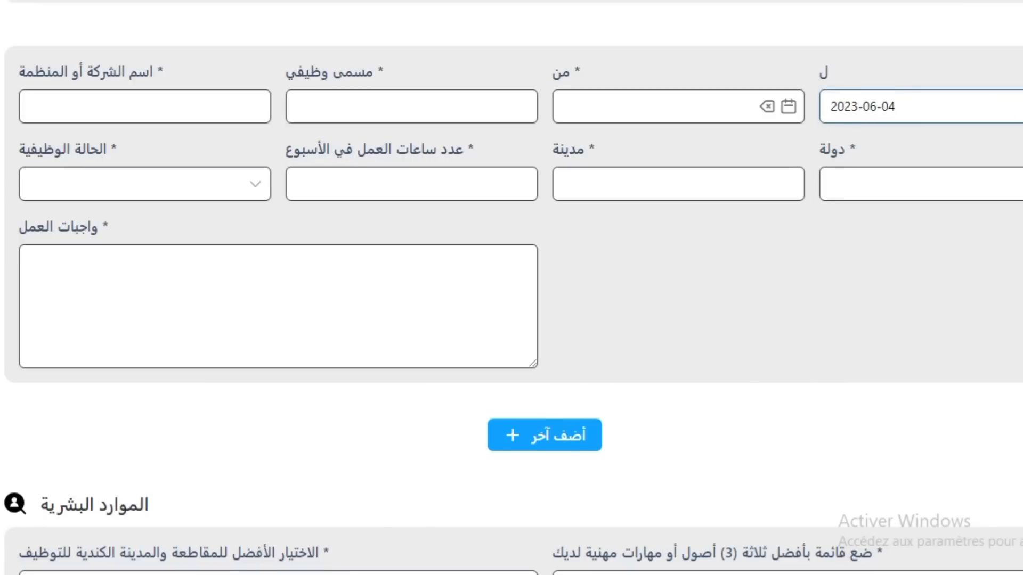
{"action": "left_click_drag", "start_coordinate": [897, 106], "coordinate": [829, 107]}
Step: Examine the employment entry's city field and the full-time and part-time options for employment status, leaving both blank
{"action": "left_click", "coordinate": [677, 183]}
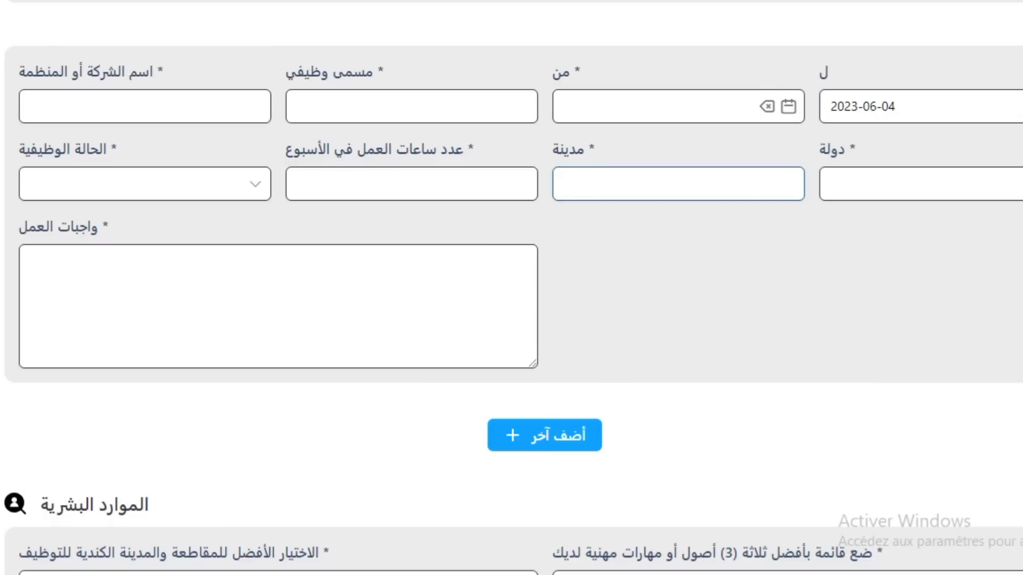
{"action": "left_click_drag", "start_coordinate": [81, 149], "coordinate": [111, 150]}
{"action": "left_click", "coordinate": [144, 183]}
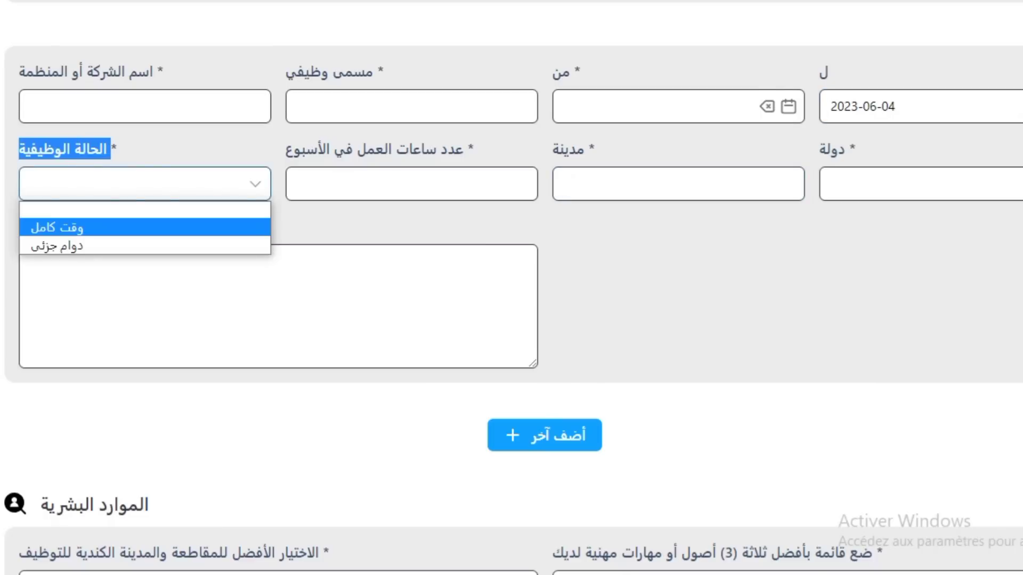
Step: Read the weekly working hours label in the employment entry and examine its field, leaving it blank
{"action": "mouse_move", "coordinate": [475, 149]}
{"action": "left_mouse_down"}
{"action": "mouse_move", "coordinate": [437, 149]}
{"action": "mouse_move", "coordinate": [475, 149]}
{"action": "mouse_move", "coordinate": [456, 149]}
{"action": "left_mouse_up"}
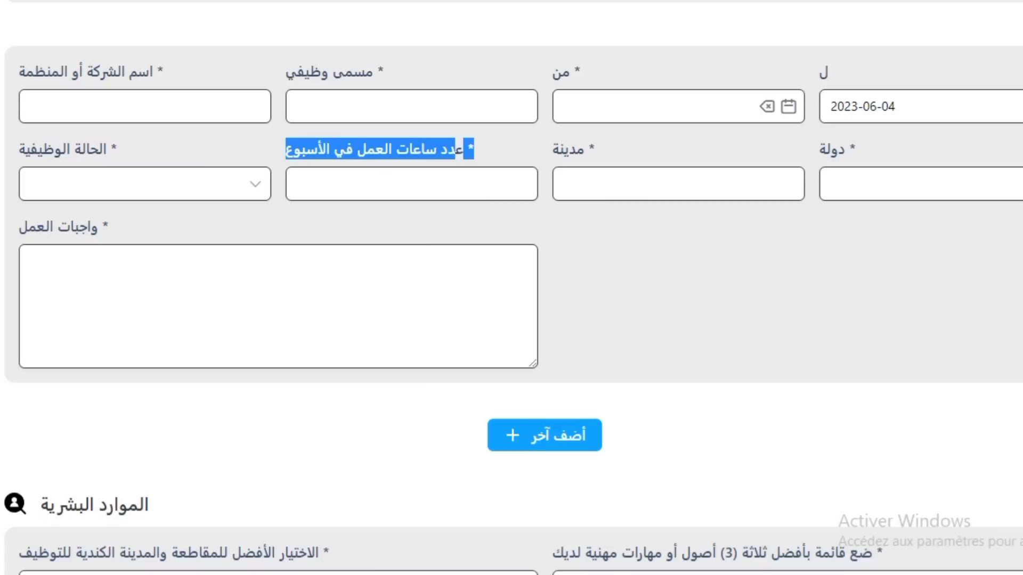
{"action": "key", "text": "alt+Tab"}
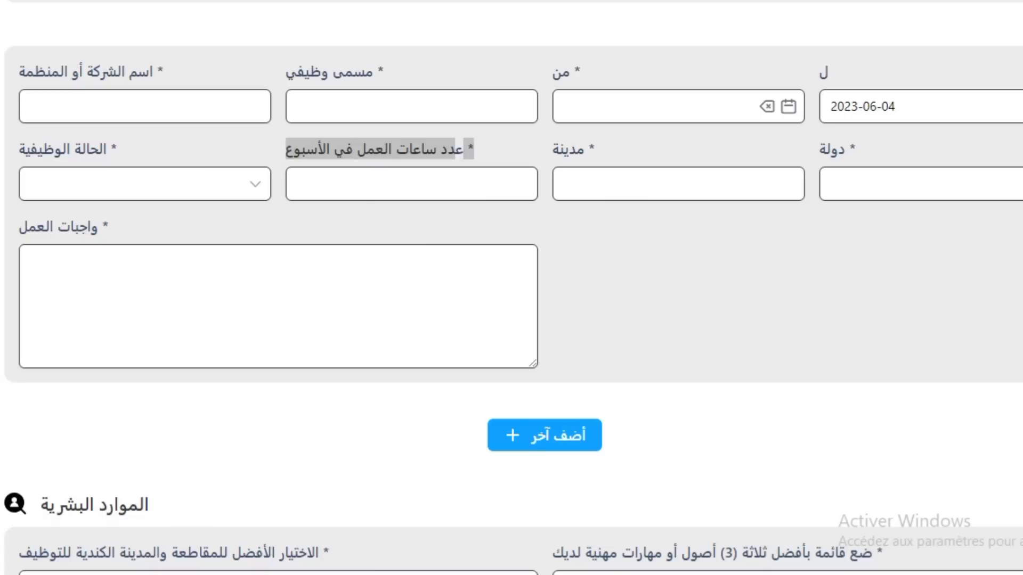
{"action": "triple_click", "coordinate": [413, 149]}
{"action": "left_click", "coordinate": [297, 183]}
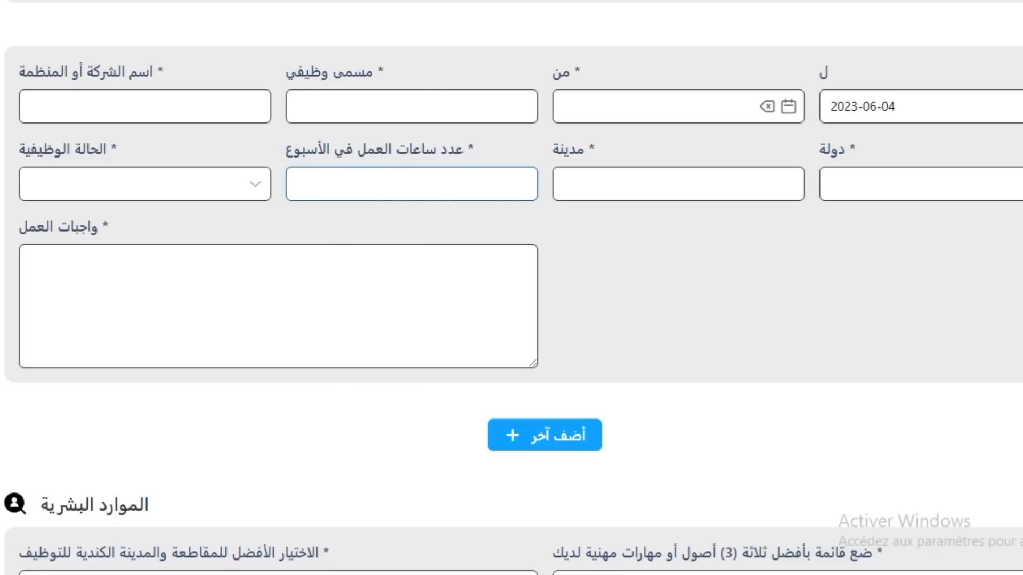
{"action": "left_click_drag", "start_coordinate": [287, 149], "coordinate": [440, 149]}
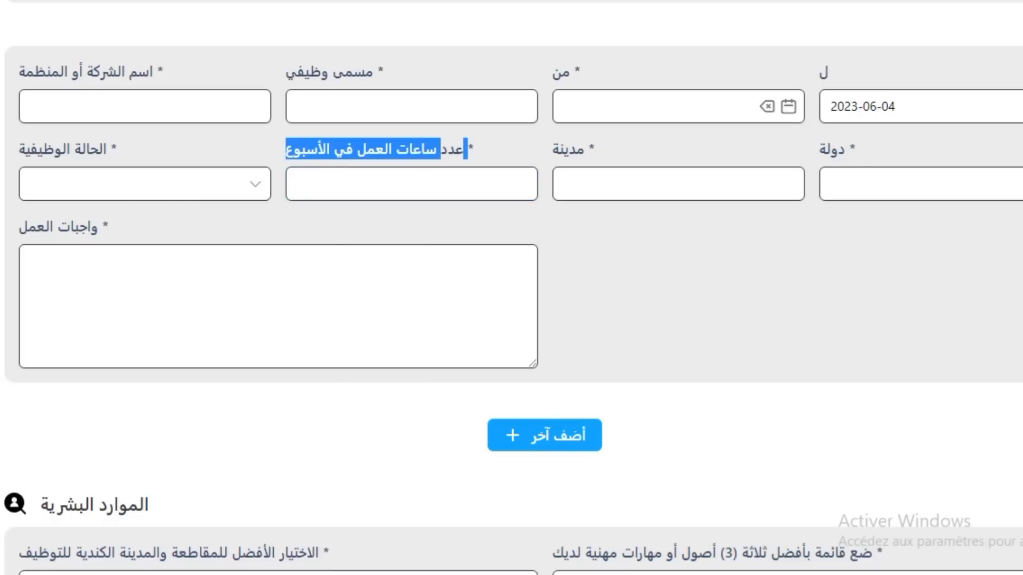
Step: Examine the weekly working hours, city (مدينة) and country (دولة) fields of the employment entry
{"action": "left_click", "coordinate": [296, 183]}
{"action": "left_click_drag", "start_coordinate": [353, 149], "coordinate": [292, 149]}
{"action": "left_click", "coordinate": [564, 184]}
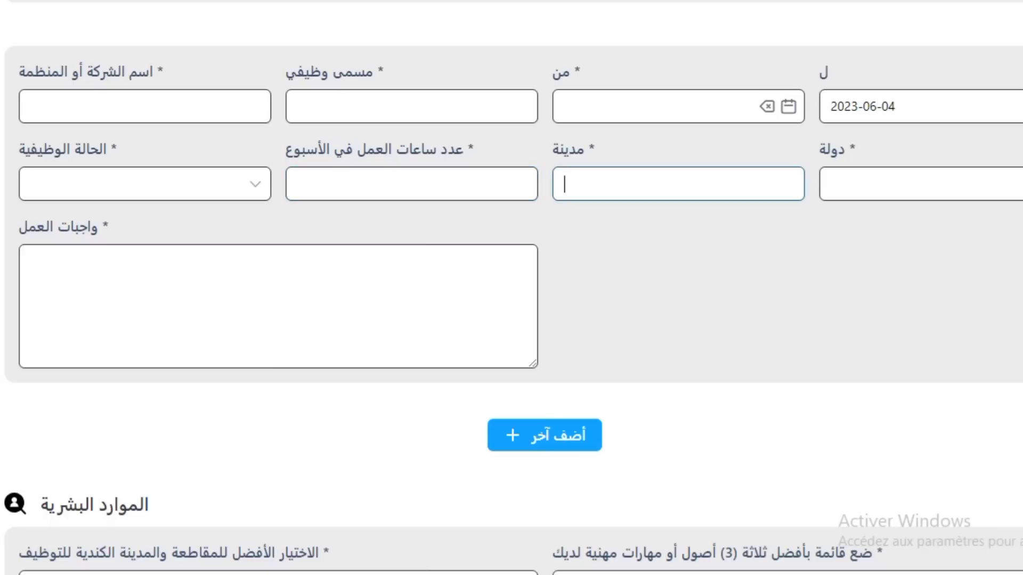
{"action": "left_click_drag", "start_coordinate": [553, 149], "coordinate": [585, 149]}
{"action": "left_click_drag", "start_coordinate": [825, 149], "coordinate": [855, 149]}
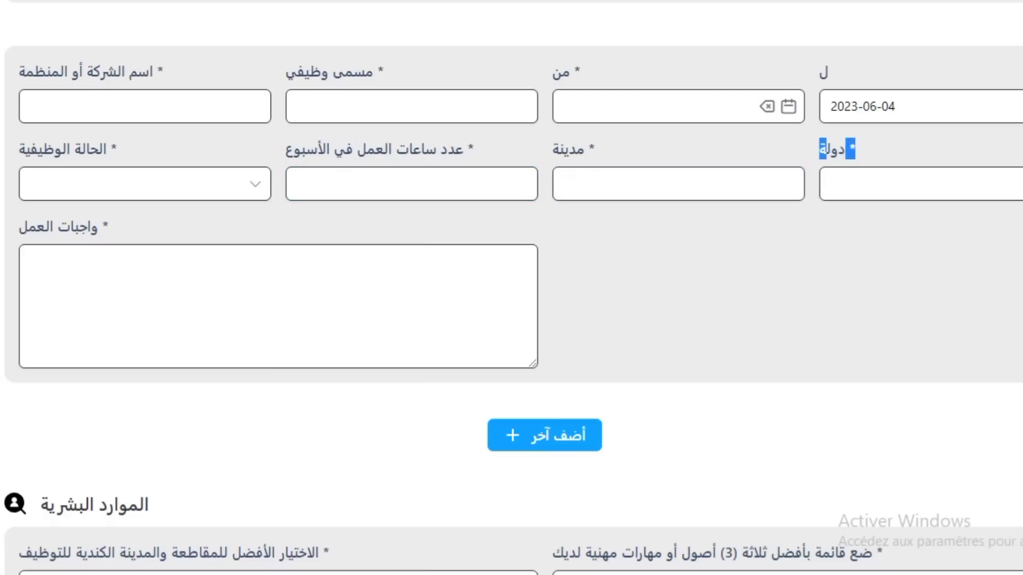
Step: Examine the job duties (واجبات العمل) field and the option to add another employment entry (أضف آخر)
{"action": "scroll", "coordinate": [511, 287], "scroll_direction": "down", "scroll_amount": 2}
{"action": "left_click_drag", "start_coordinate": [20, 140], "coordinate": [91, 140]}
{"action": "left_click", "coordinate": [31, 175]}
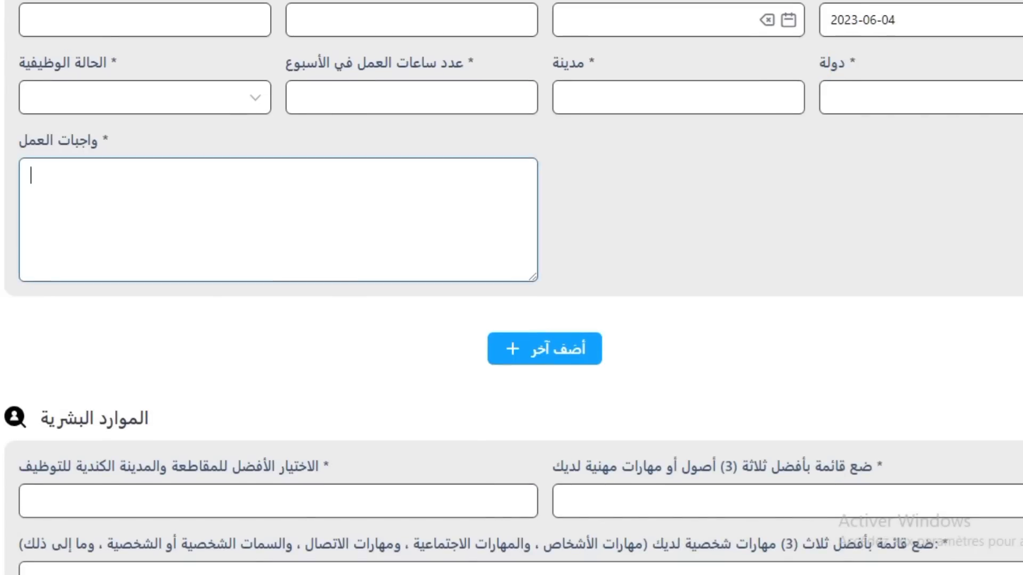
{"action": "scroll", "coordinate": [511, 288], "scroll_direction": "down", "scroll_amount": 4}
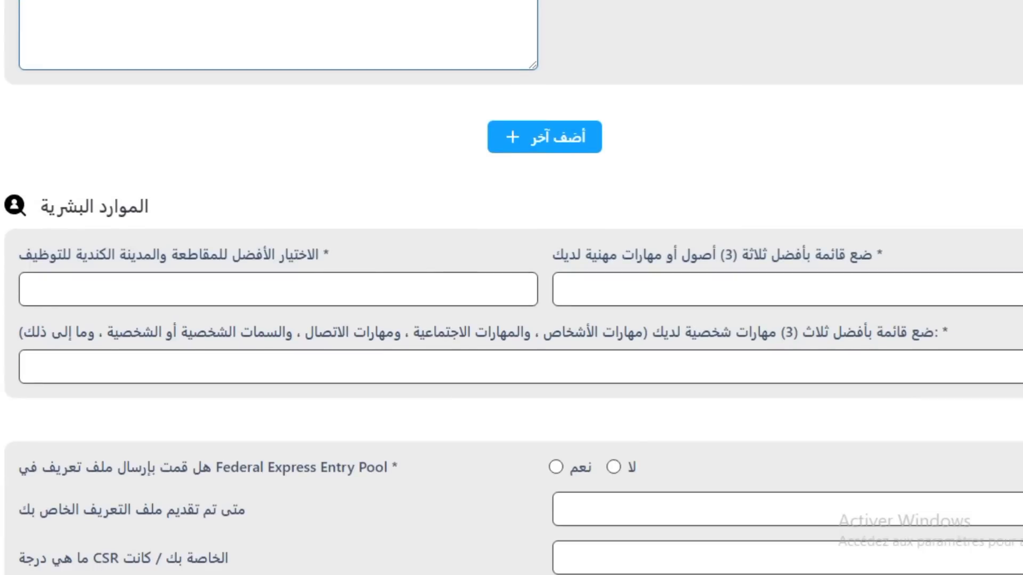
{"action": "mouse_move", "coordinate": [586, 137]}
{"action": "left_mouse_down"}
{"action": "mouse_move", "coordinate": [532, 137]}
{"action": "mouse_move", "coordinate": [554, 137]}
{"action": "left_mouse_up"}
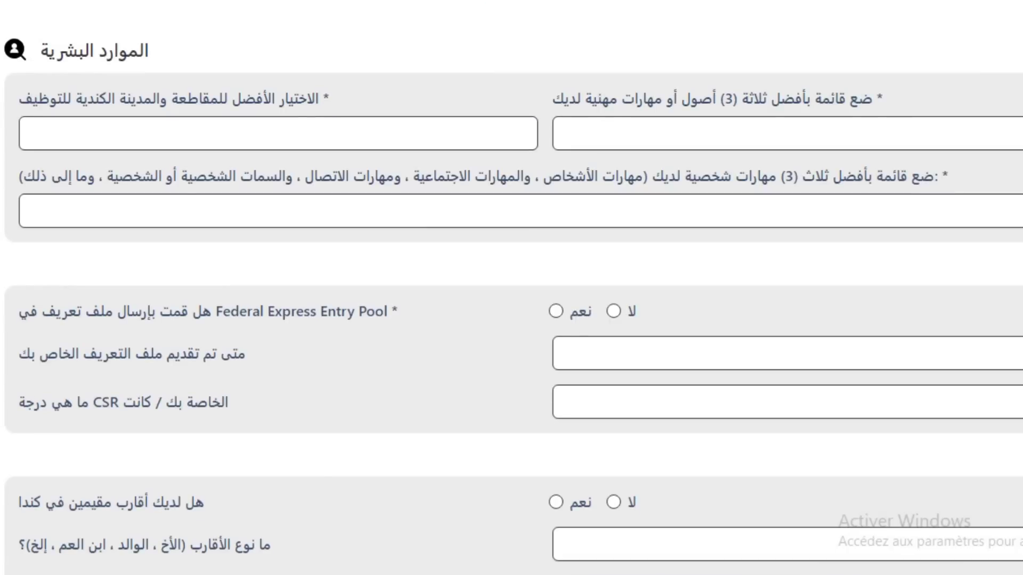
Step: Examine the human resources fields for preferred Canadian province and city, top three professional skills and top three personal skills
{"action": "left_click_drag", "start_coordinate": [317, 98], "coordinate": [18, 98]}
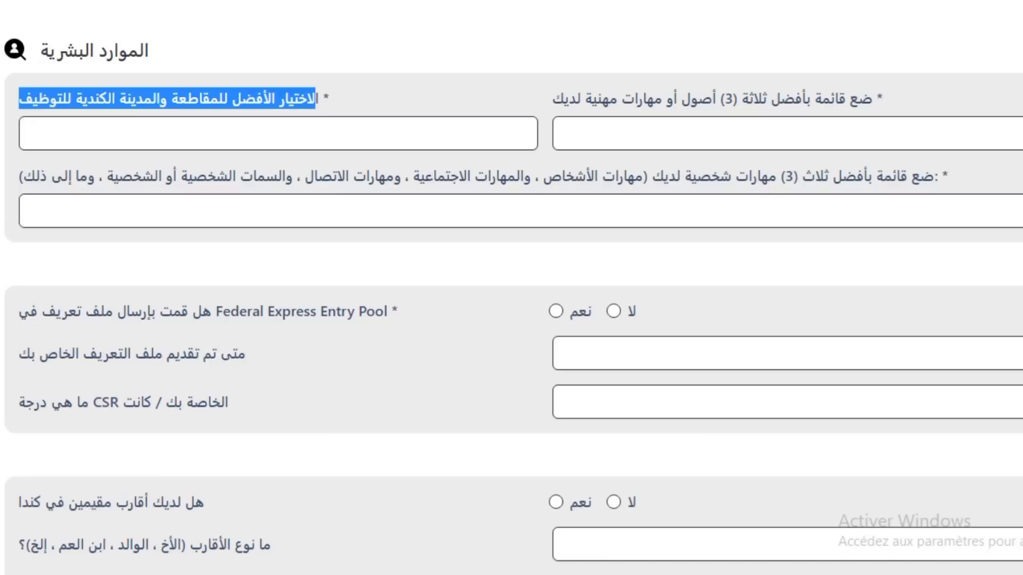
{"action": "left_click", "coordinate": [30, 134]}
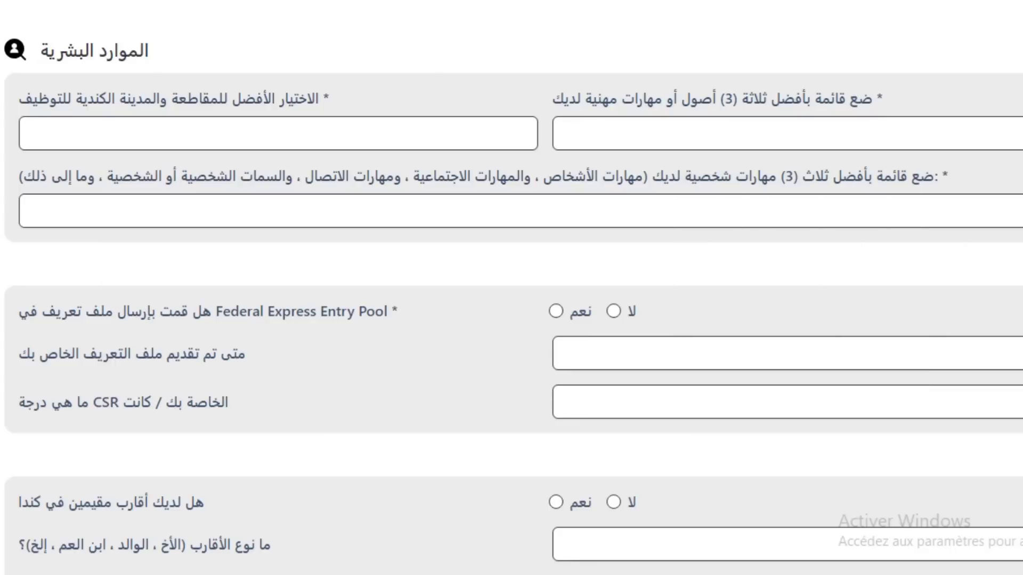
{"action": "left_click_drag", "start_coordinate": [553, 99], "coordinate": [882, 99]}
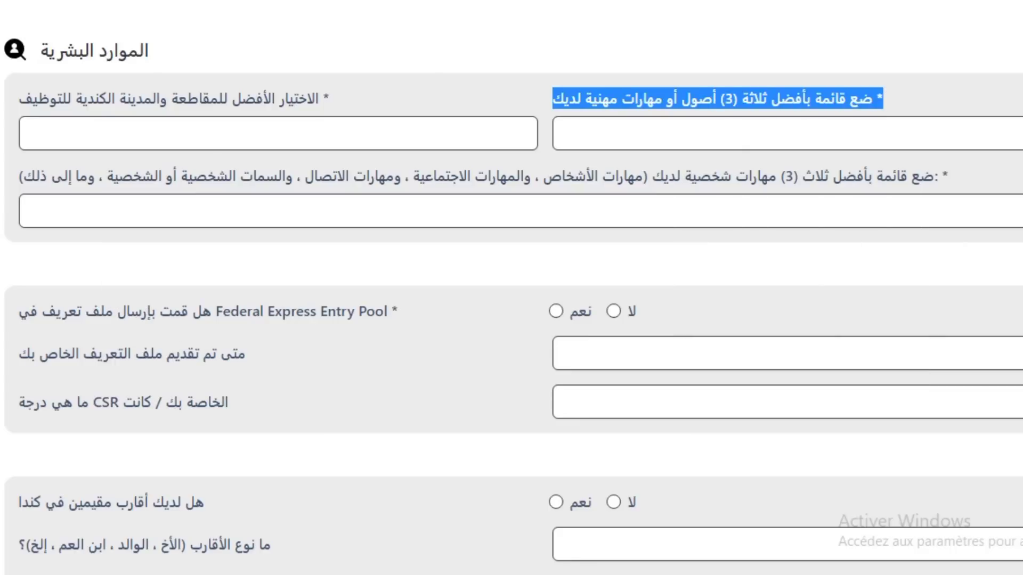
{"action": "left_click", "coordinate": [565, 134]}
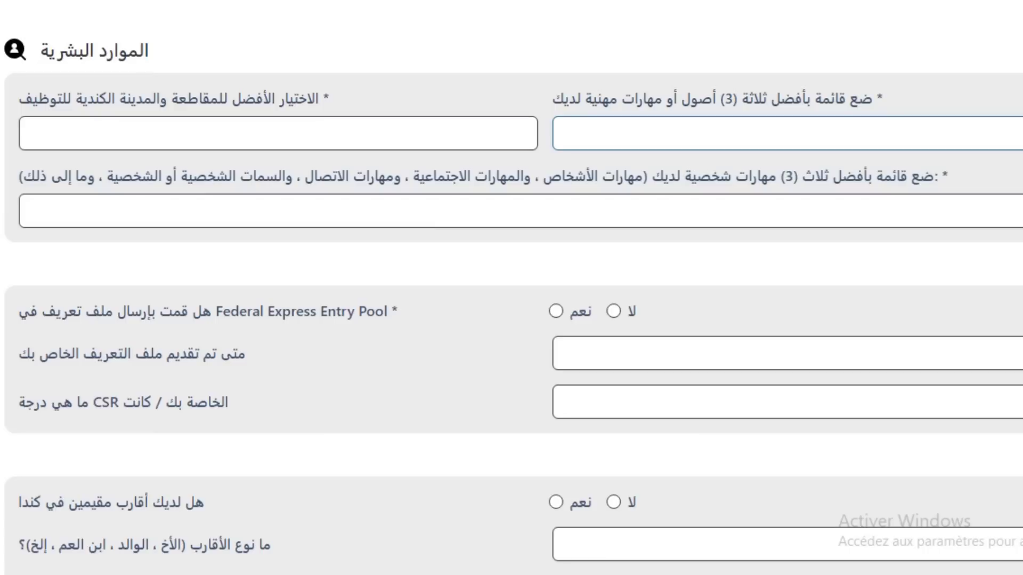
{"action": "left_click_drag", "start_coordinate": [935, 176], "coordinate": [651, 176]}
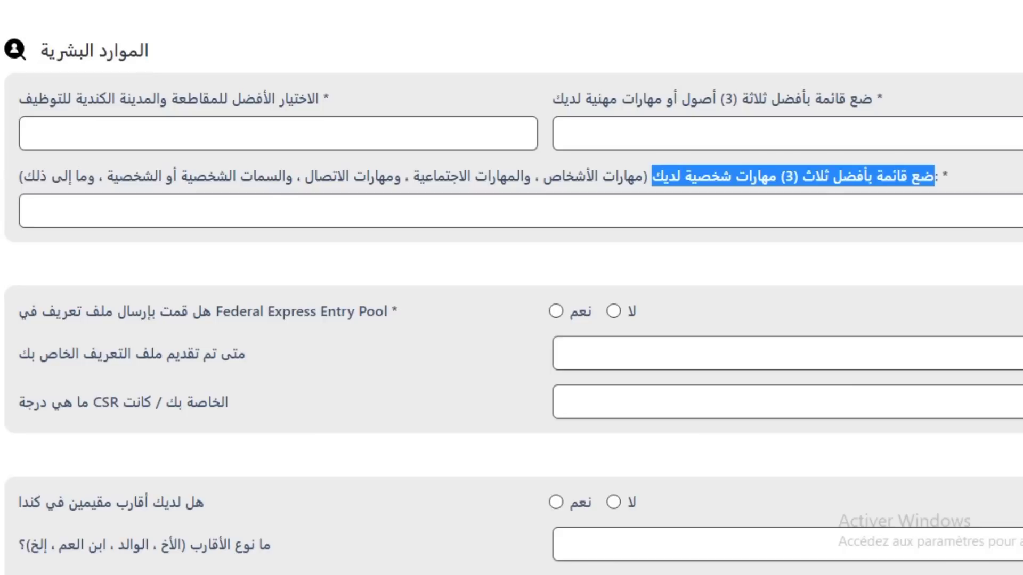
{"action": "left_click", "coordinate": [31, 211]}
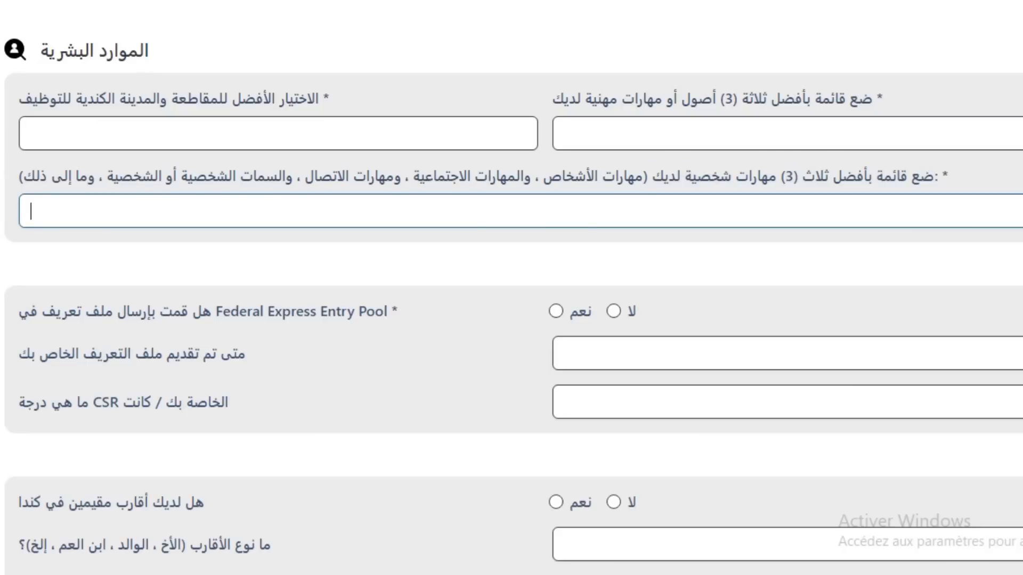
Step: Read the Federal Express Entry Pool question with its yes and no options, plus the profile submission date and CSR score questions
{"action": "scroll", "coordinate": [511, 288], "scroll_direction": "down", "scroll_amount": 4}
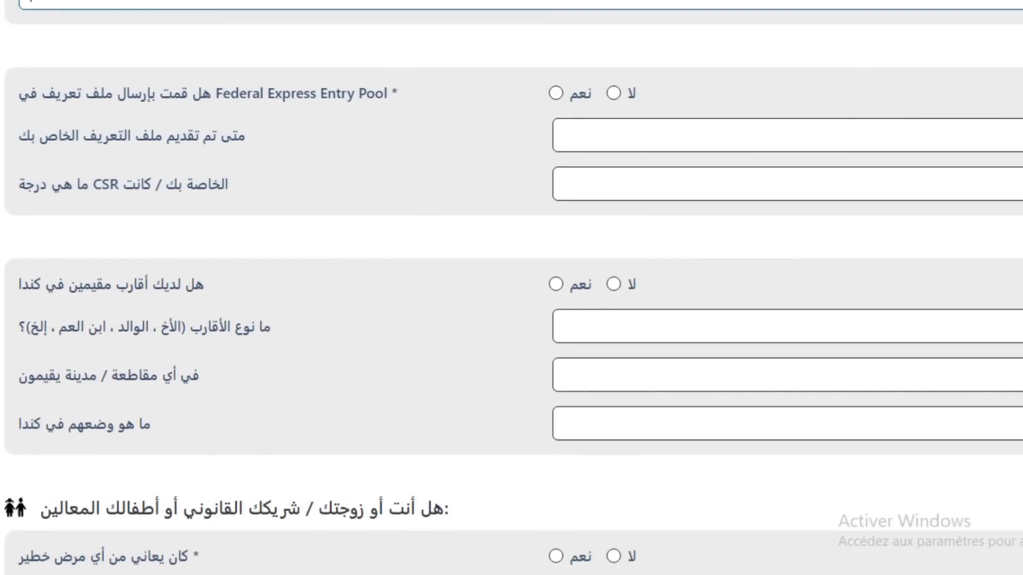
{"action": "triple_click", "coordinate": [201, 93]}
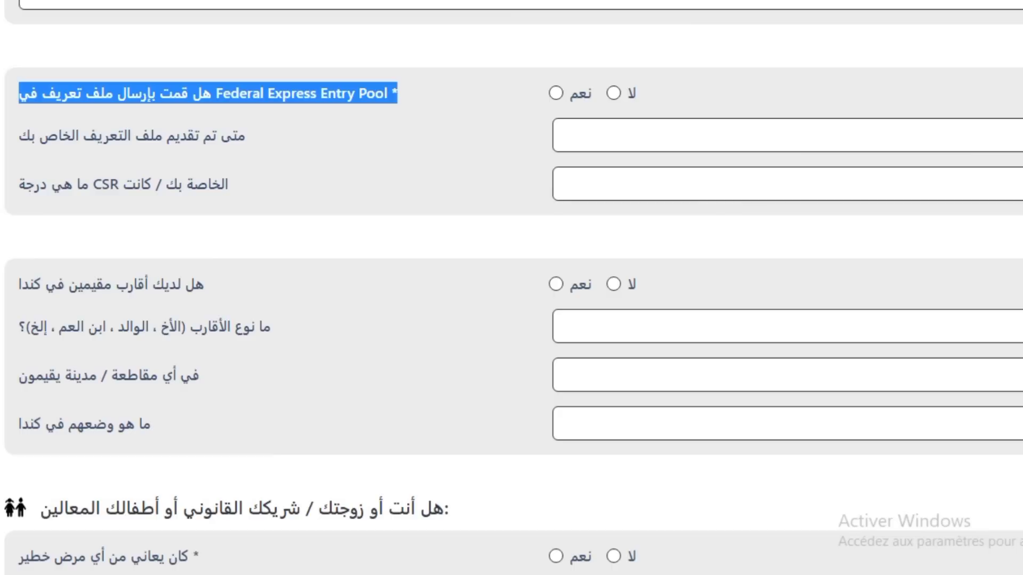
{"action": "double_click", "coordinate": [581, 93]}
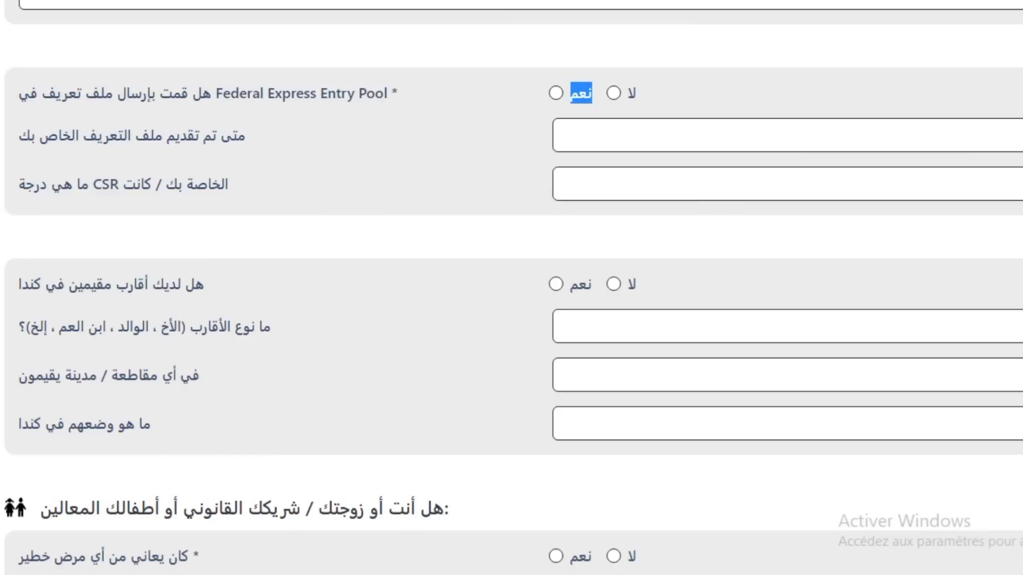
{"action": "left_click_drag", "start_coordinate": [638, 93], "coordinate": [627, 93]}
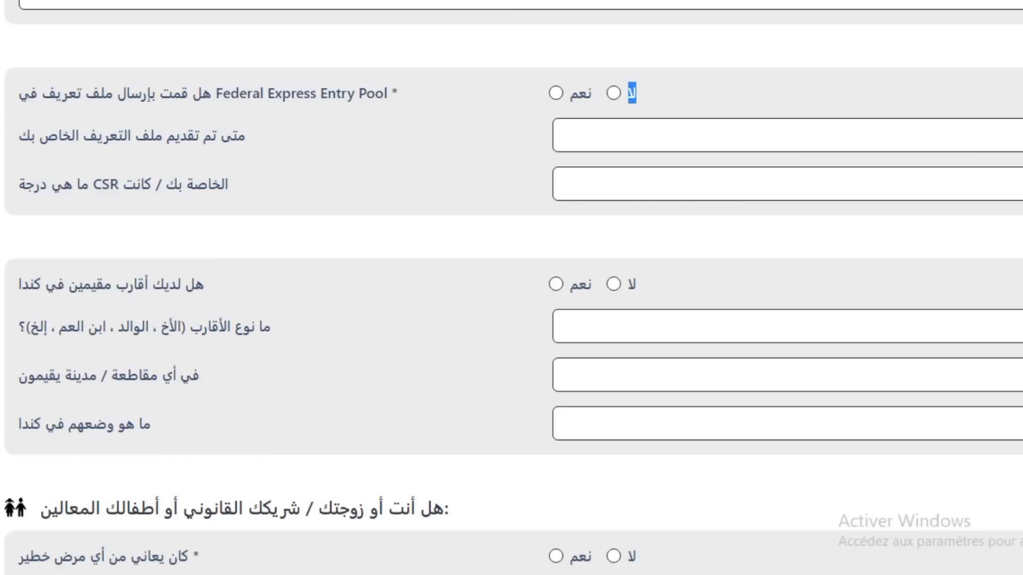
{"action": "left_click_drag", "start_coordinate": [246, 135], "coordinate": [18, 136]}
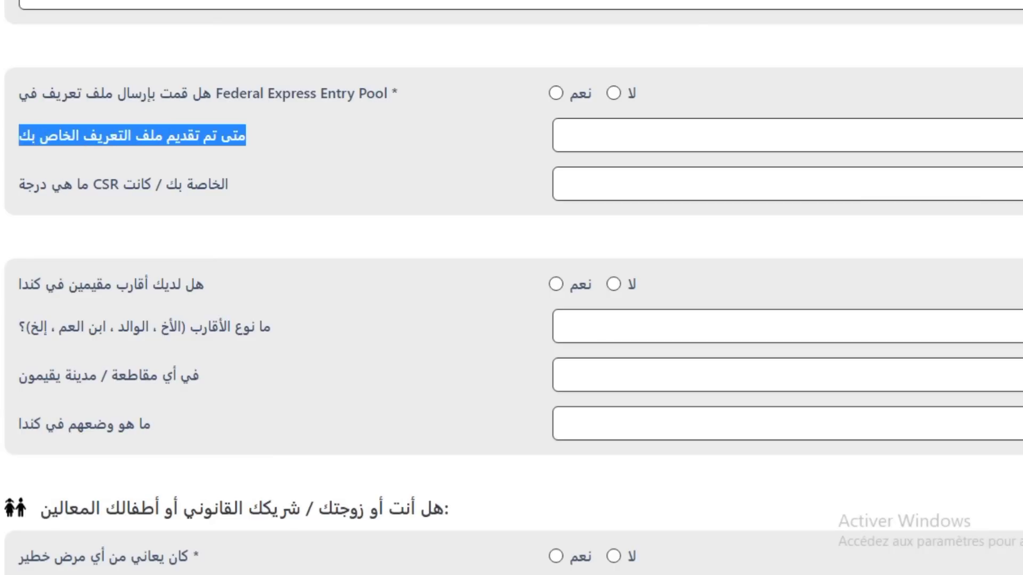
{"action": "left_click_drag", "start_coordinate": [229, 185], "coordinate": [63, 185]}
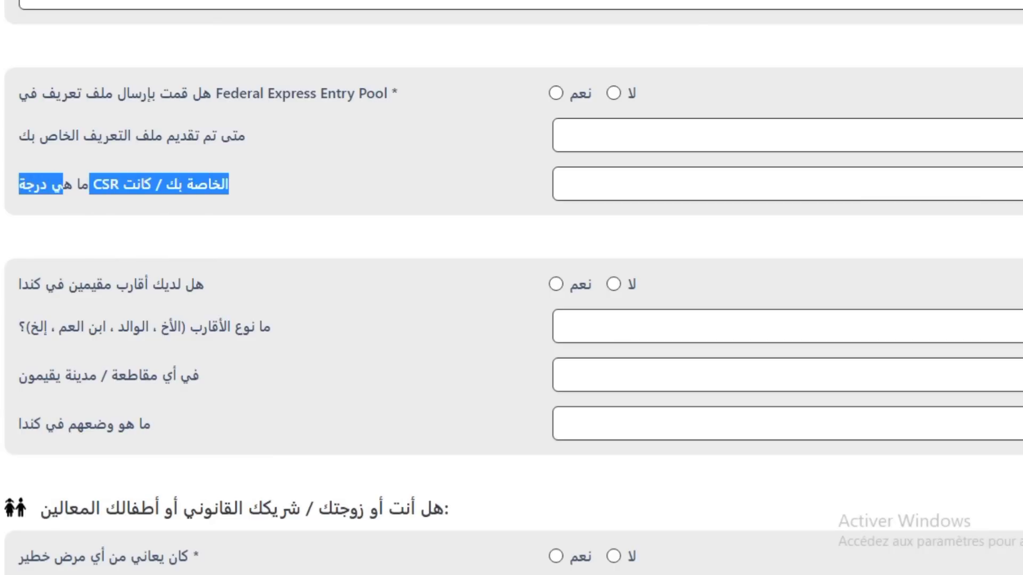
{"action": "left_click", "coordinate": [63, 184]}
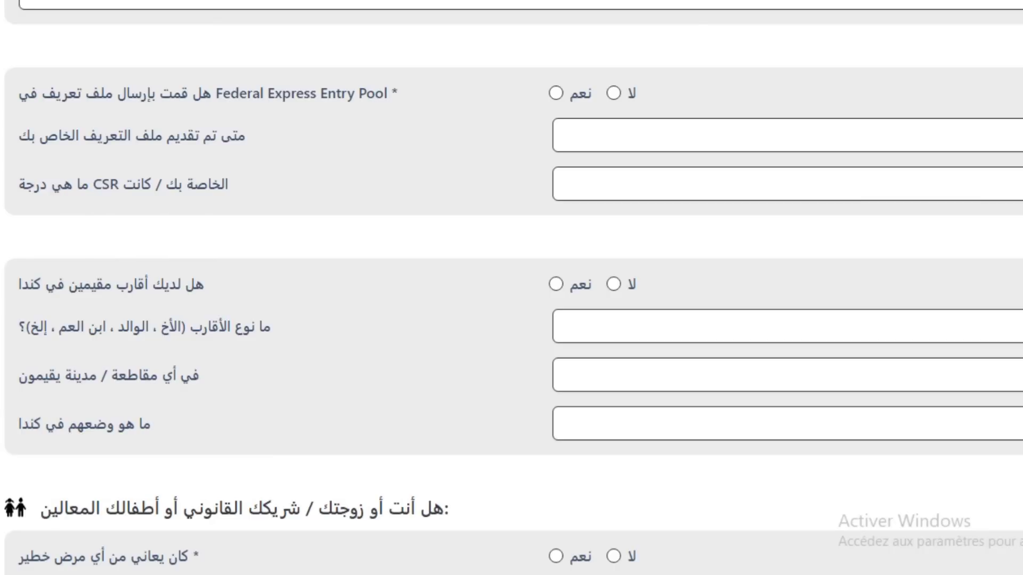
Step: Examine the questions on relatives living in Canada: yes or no, type of relative, province or city, and status there
{"action": "scroll", "coordinate": [512, 288], "scroll_direction": "down", "scroll_amount": 4}
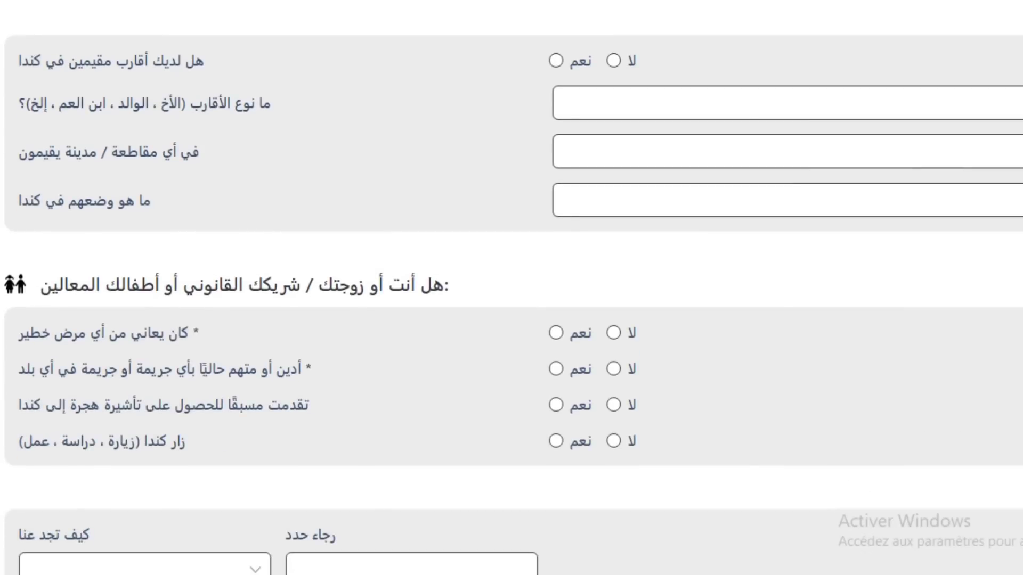
{"action": "left_click_drag", "start_coordinate": [204, 60], "coordinate": [19, 60]}
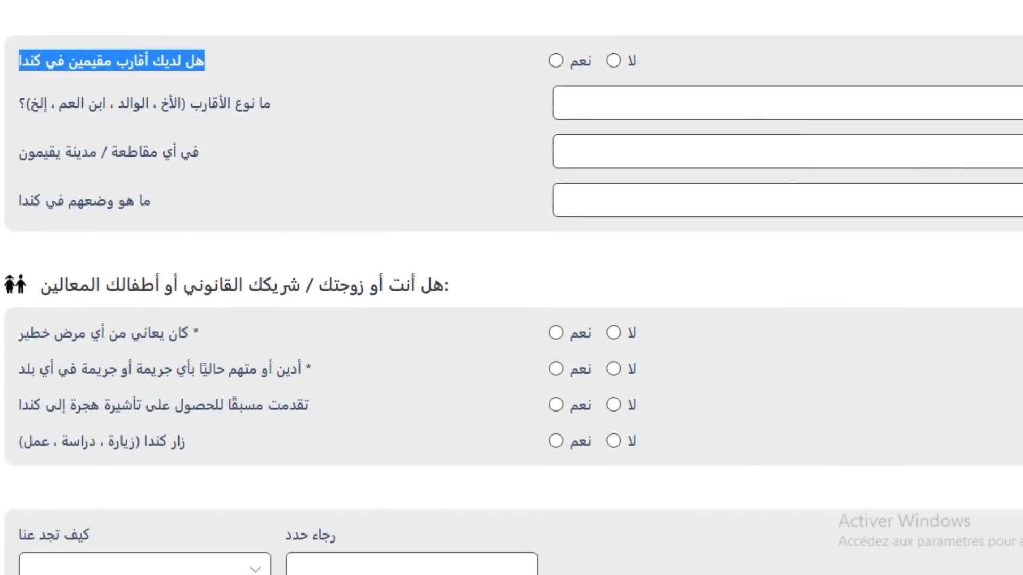
{"action": "left_click_drag", "start_coordinate": [592, 61], "coordinate": [632, 61]}
{"action": "left_click_drag", "start_coordinate": [271, 104], "coordinate": [26, 104]}
{"action": "left_click", "coordinate": [26, 103]}
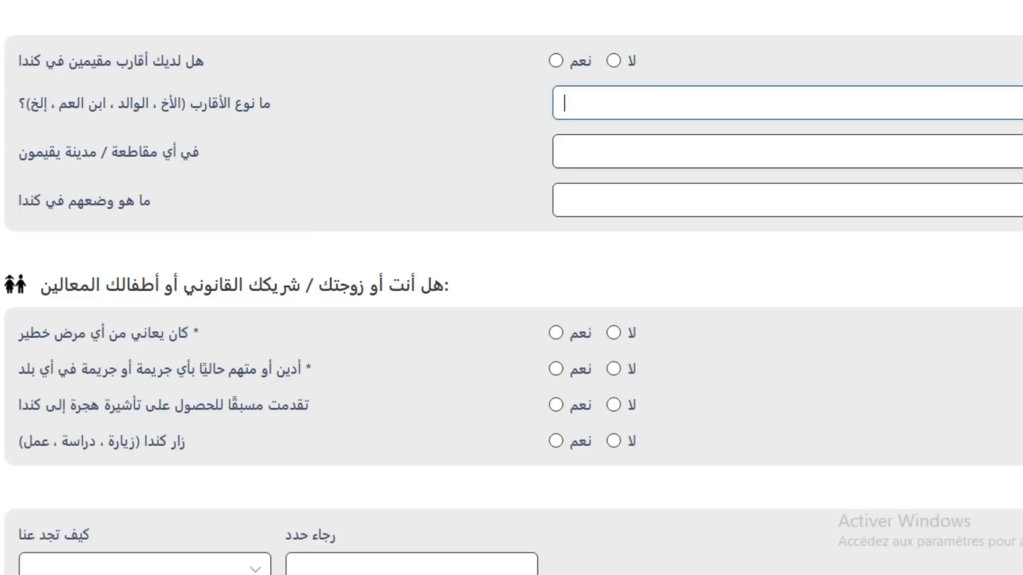
{"action": "left_click_drag", "start_coordinate": [200, 153], "coordinate": [19, 152]}
{"action": "left_click", "coordinate": [22, 153]}
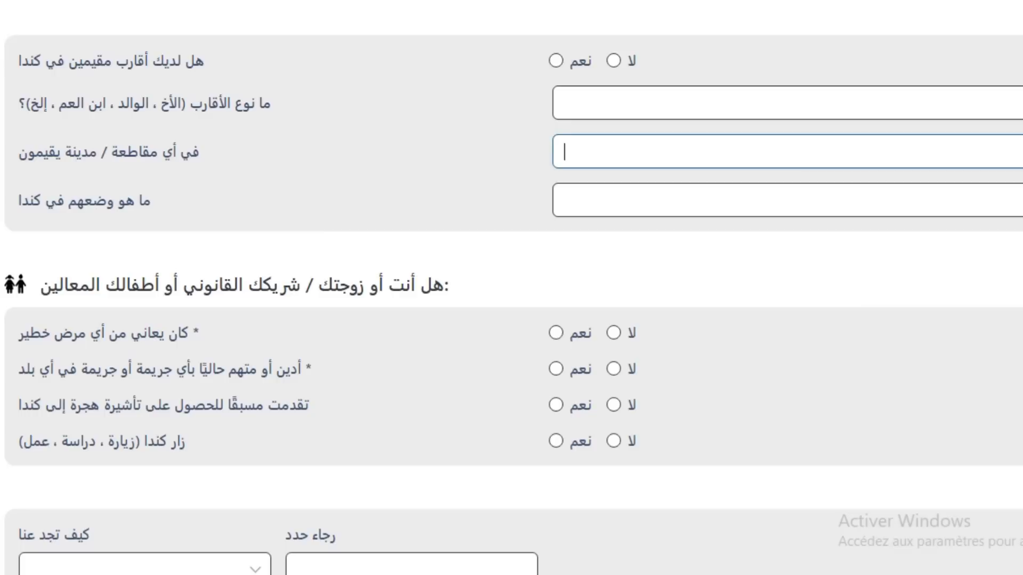
{"action": "left_click_drag", "start_coordinate": [151, 200], "coordinate": [19, 201]}
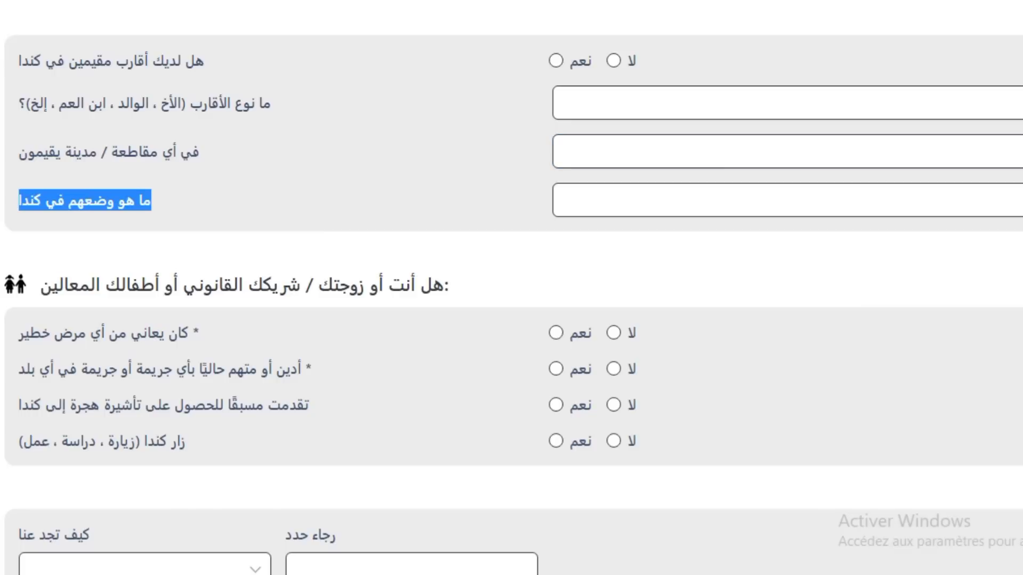
Step: Read the family section's heading and its yes-or-no questions about serious illness and criminal convictions or charges
{"action": "scroll", "coordinate": [512, 288], "scroll_direction": "down", "scroll_amount": 4}
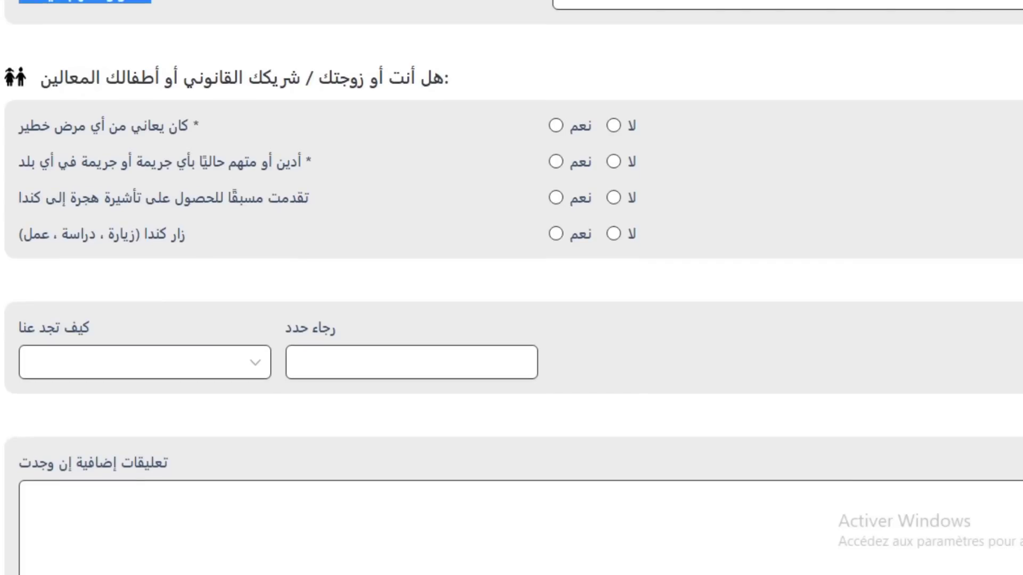
{"action": "left_click_drag", "start_coordinate": [445, 78], "coordinate": [40, 78]}
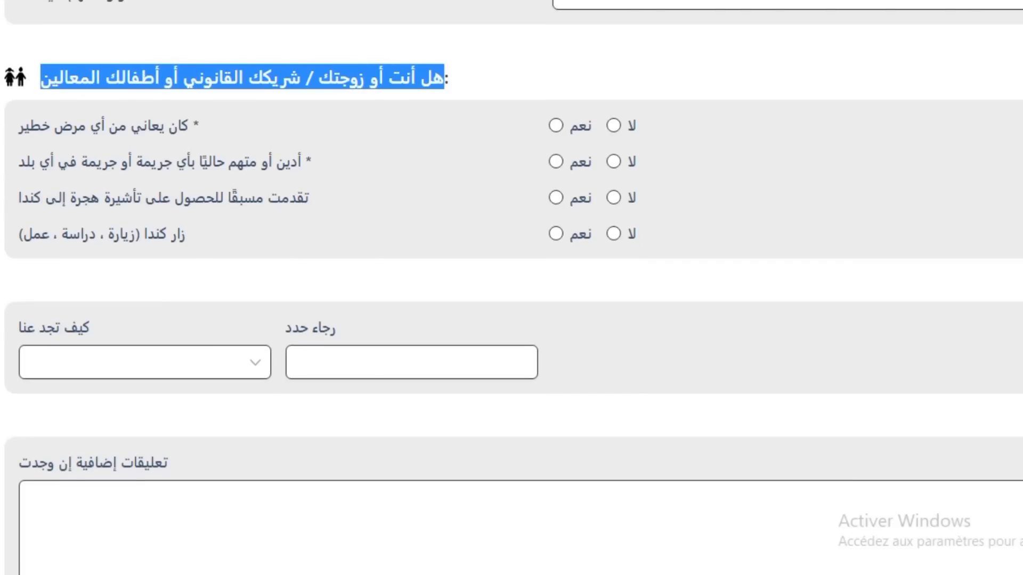
{"action": "left_click_drag", "start_coordinate": [189, 126], "coordinate": [19, 126]}
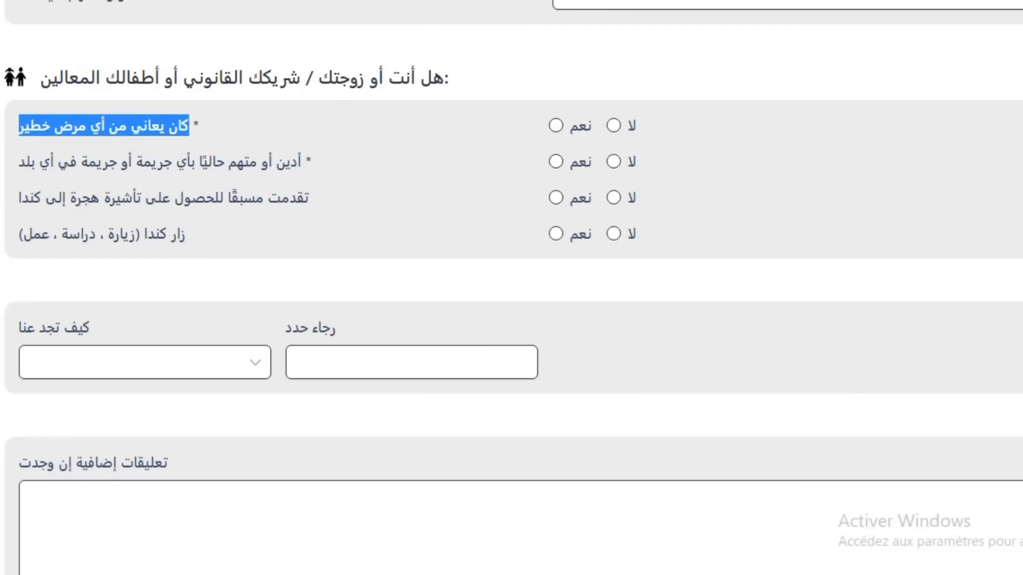
{"action": "left_click_drag", "start_coordinate": [593, 126], "coordinate": [570, 125]}
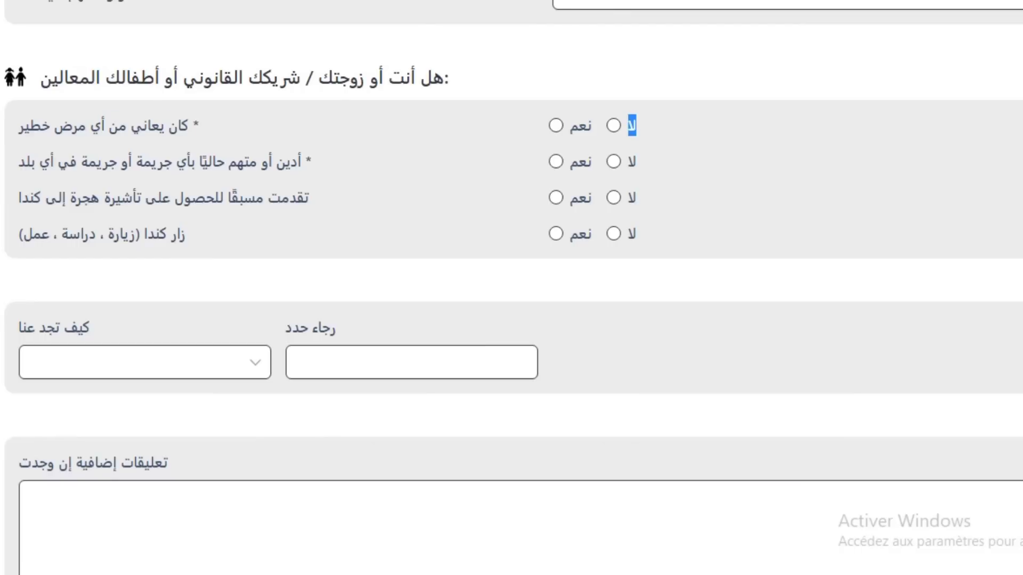
{"action": "left_click_drag", "start_coordinate": [19, 161], "coordinate": [302, 162]}
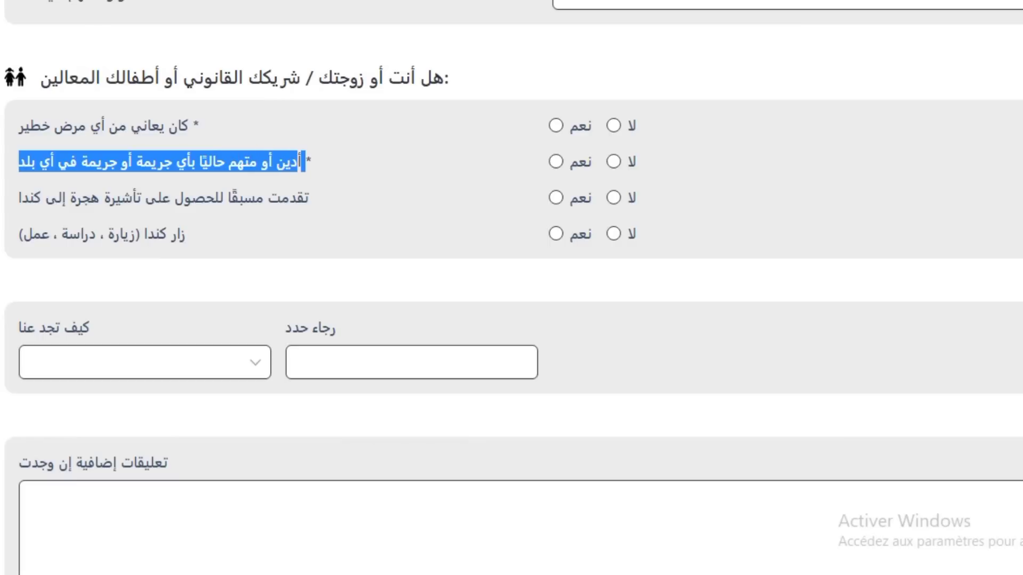
{"action": "left_click_drag", "start_coordinate": [593, 161], "coordinate": [632, 162]}
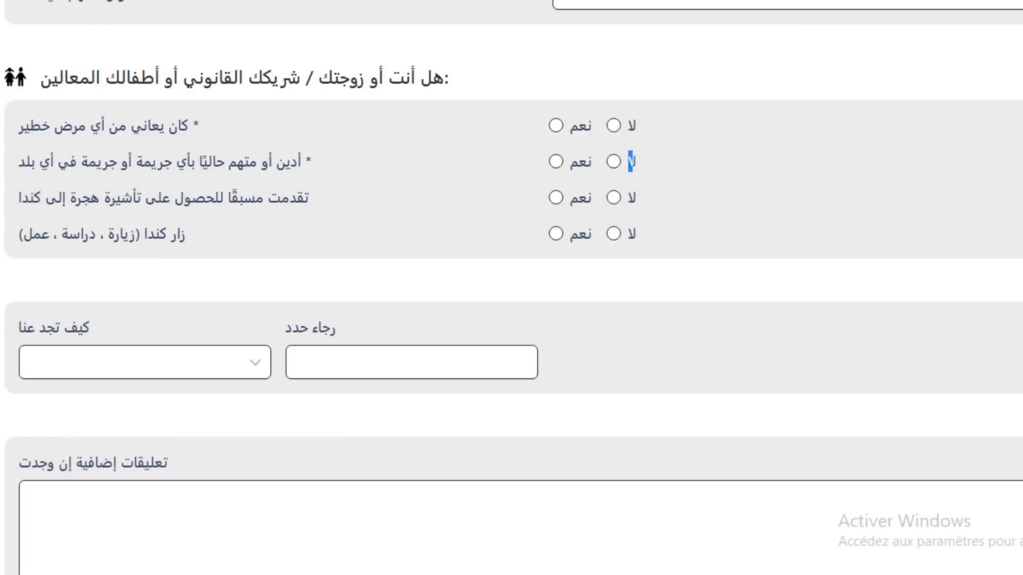
Step: Read the family section's questions about previous Canadian immigration visa applications and visits to Canada for visiting, study or work
{"action": "left_click_drag", "start_coordinate": [310, 198], "coordinate": [68, 234]}
{"action": "left_click_drag", "start_coordinate": [309, 198], "coordinate": [18, 197]}
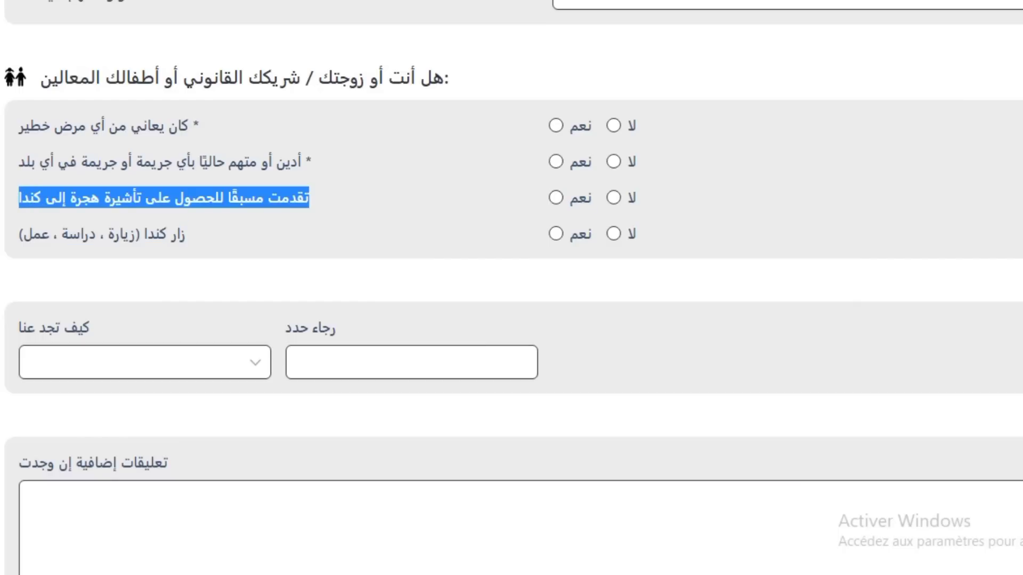
{"action": "left_click", "coordinate": [309, 197]}
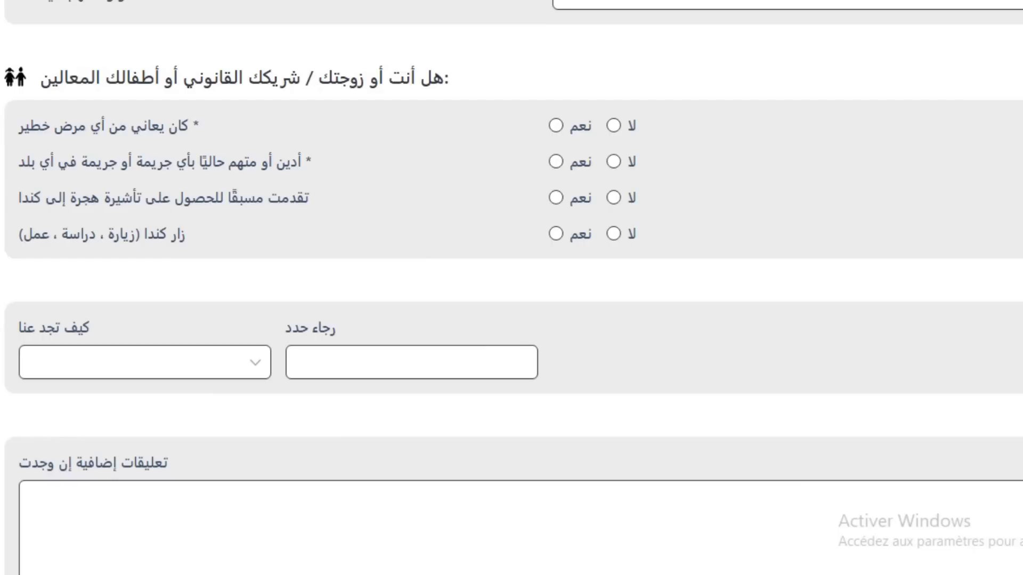
{"action": "left_click_drag", "start_coordinate": [187, 234], "coordinate": [23, 234]}
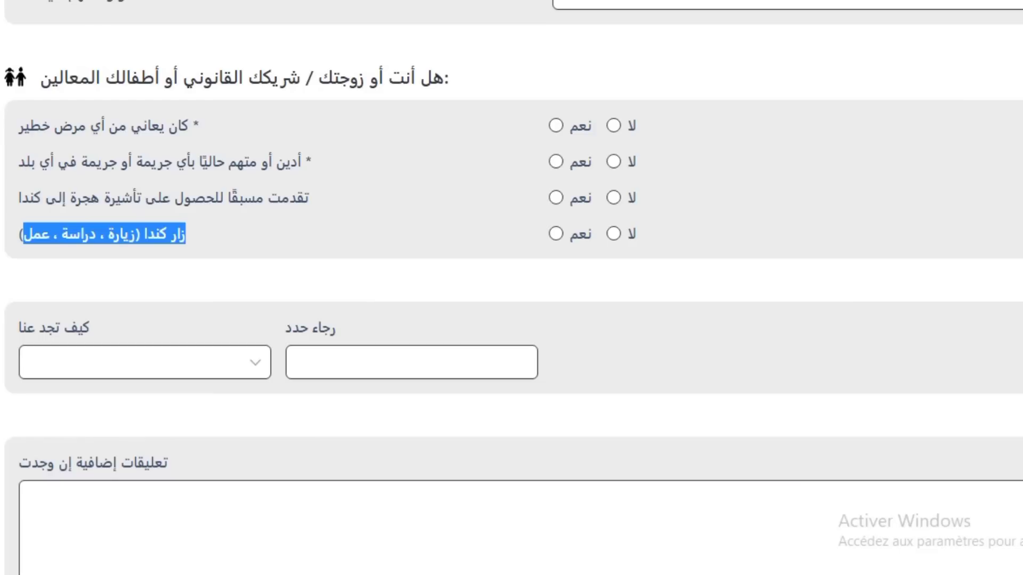
Step: Try محرك البحث (search engine) as the answer to how the applicant found the company, and clear the choice
{"action": "scroll", "coordinate": [512, 288], "scroll_direction": "down", "scroll_amount": 1}
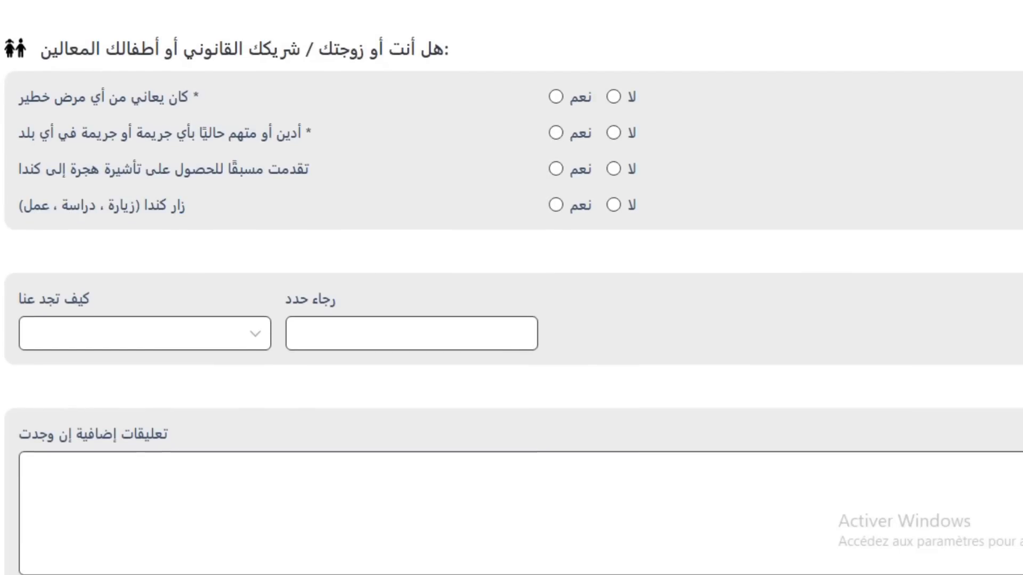
{"action": "scroll", "coordinate": [511, 288], "scroll_direction": "down", "scroll_amount": 5}
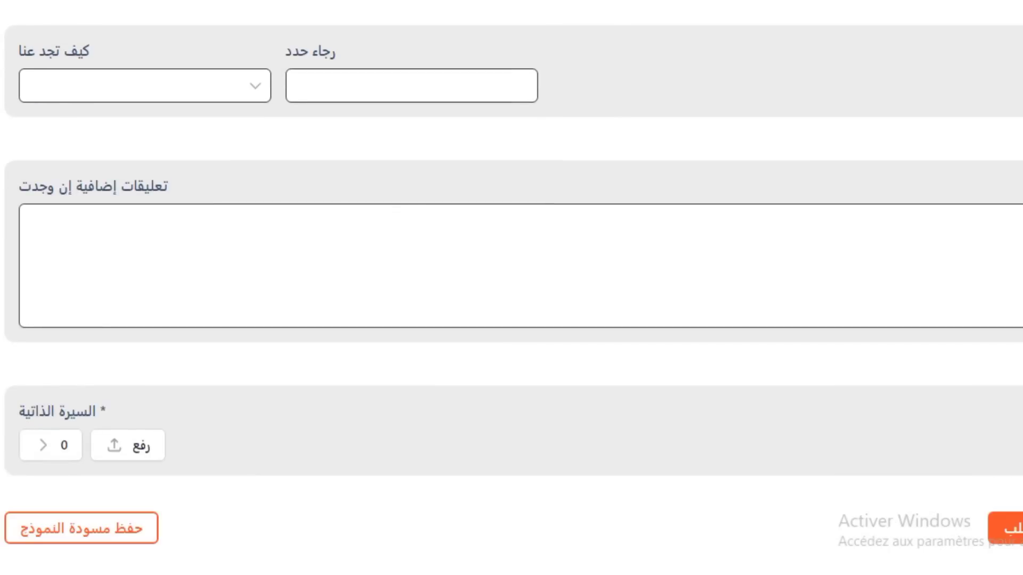
{"action": "triple_click", "coordinate": [53, 50]}
{"action": "left_click", "coordinate": [144, 85]}
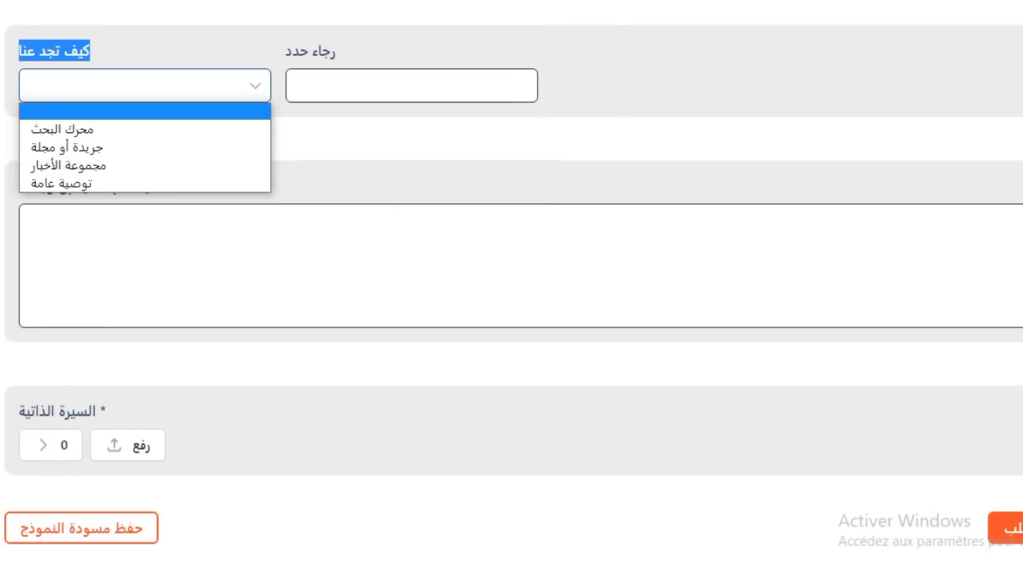
{"action": "left_click", "coordinate": [144, 129]}
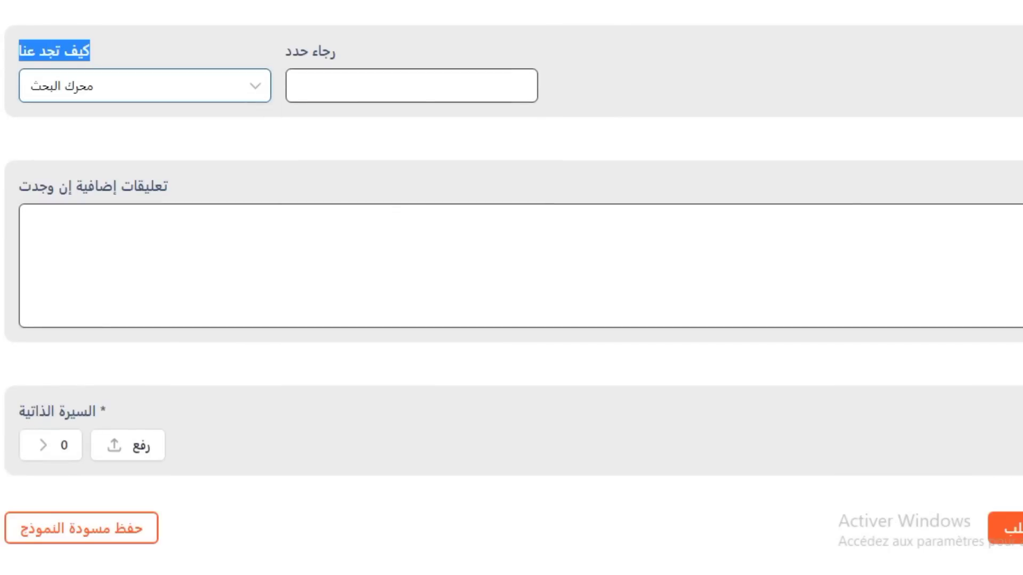
{"action": "key", "text": "F5"}
Step: Read the additional comments field, the required résumé upload section, and the thank-you message for submitting the profile
{"action": "left_click_drag", "start_coordinate": [168, 186], "coordinate": [19, 186]}
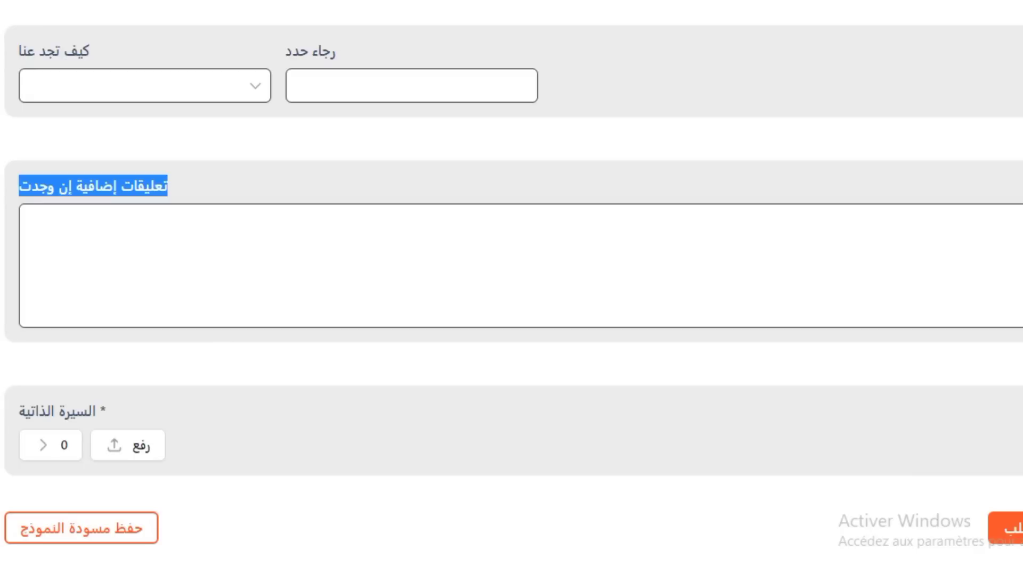
{"action": "left_click", "coordinate": [31, 216]}
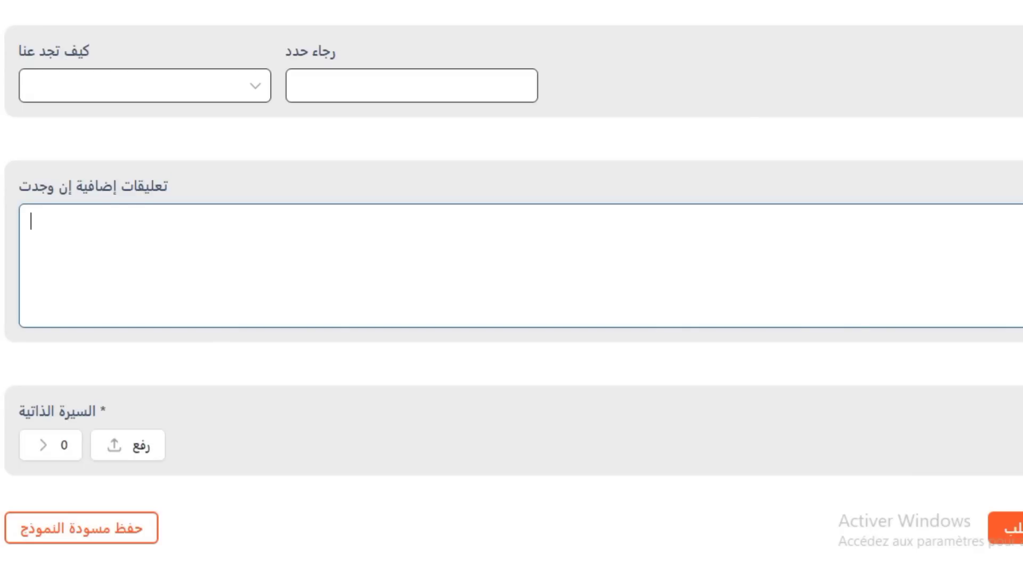
{"action": "left_click_drag", "start_coordinate": [106, 410], "coordinate": [38, 411]}
{"action": "left_click", "coordinate": [38, 411]}
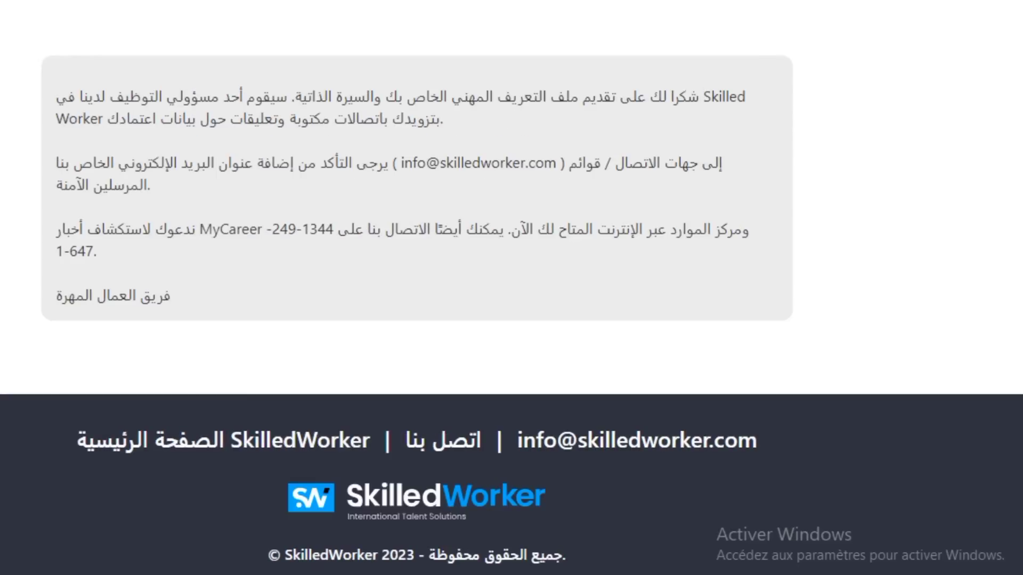
{"action": "left_click_drag", "start_coordinate": [704, 97], "coordinate": [453, 229]}
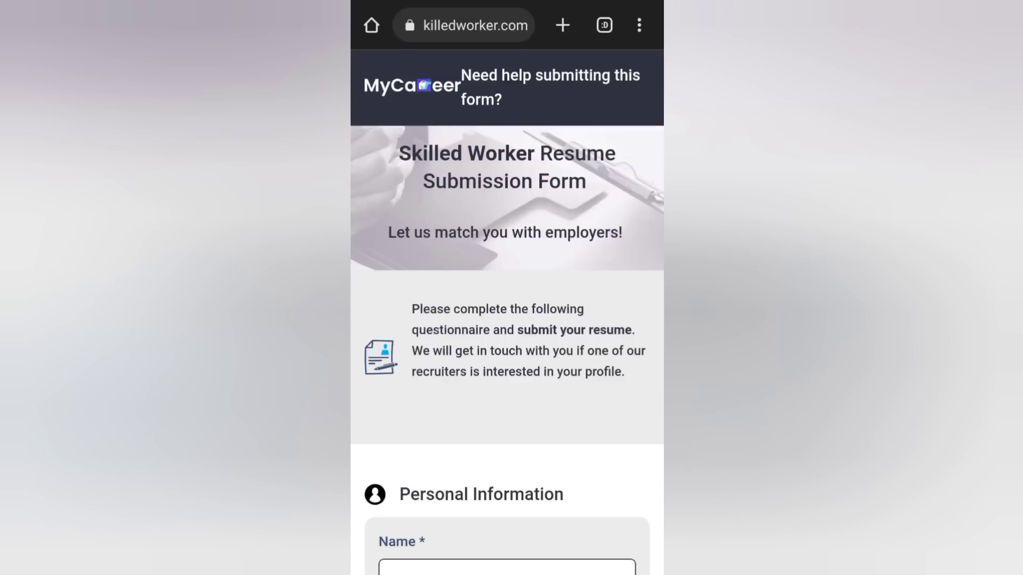
Step: Switch to the phone's browser and display the Skilled Worker Resume Submission Form as the desktop version of the site
{"action": "scroll", "coordinate": [507, 287], "scroll_direction": "down", "scroll_amount": 12}
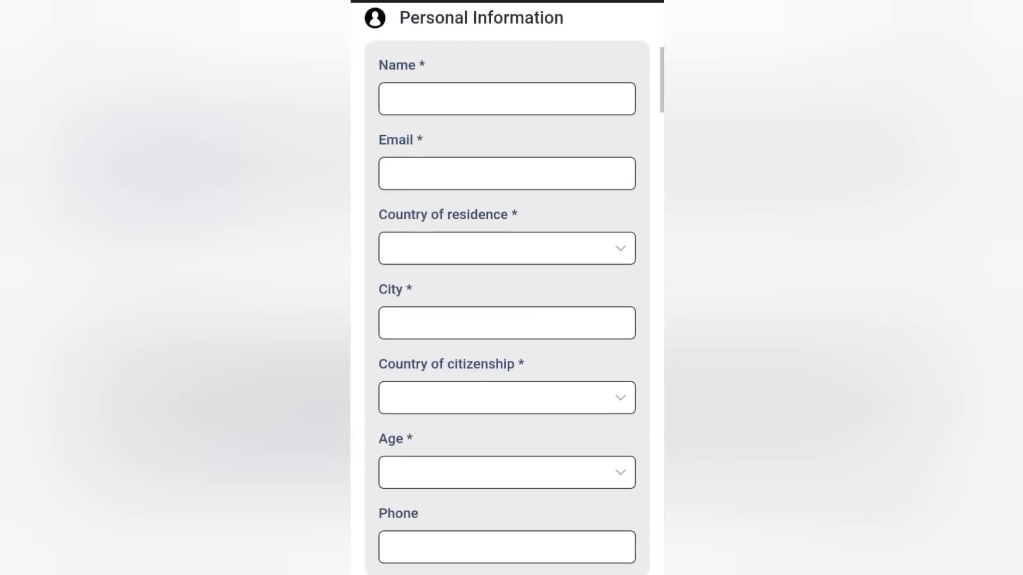
{"action": "scroll", "coordinate": [506, 288], "scroll_direction": "up", "scroll_amount": 10}
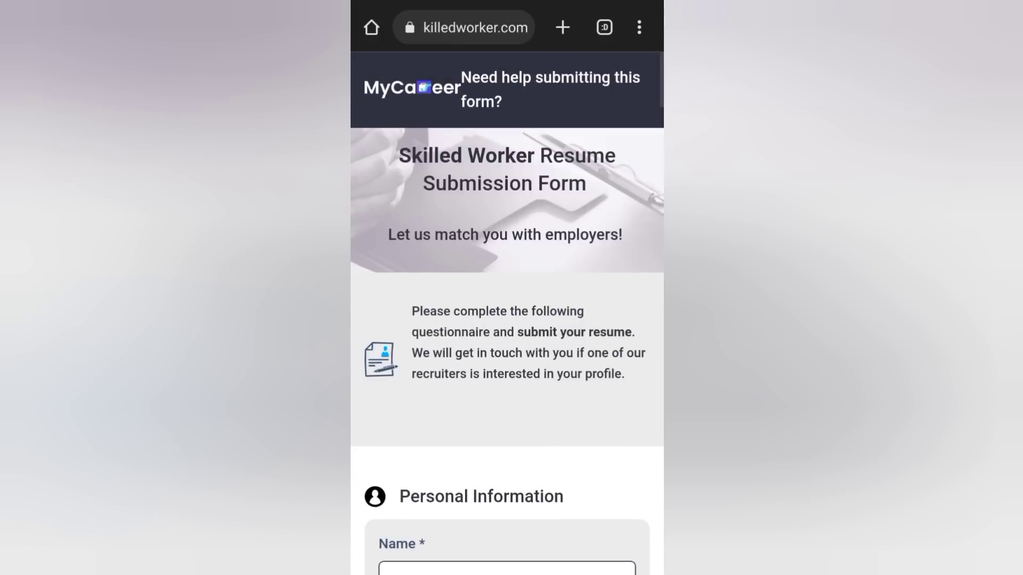
{"action": "left_click", "coordinate": [639, 28]}
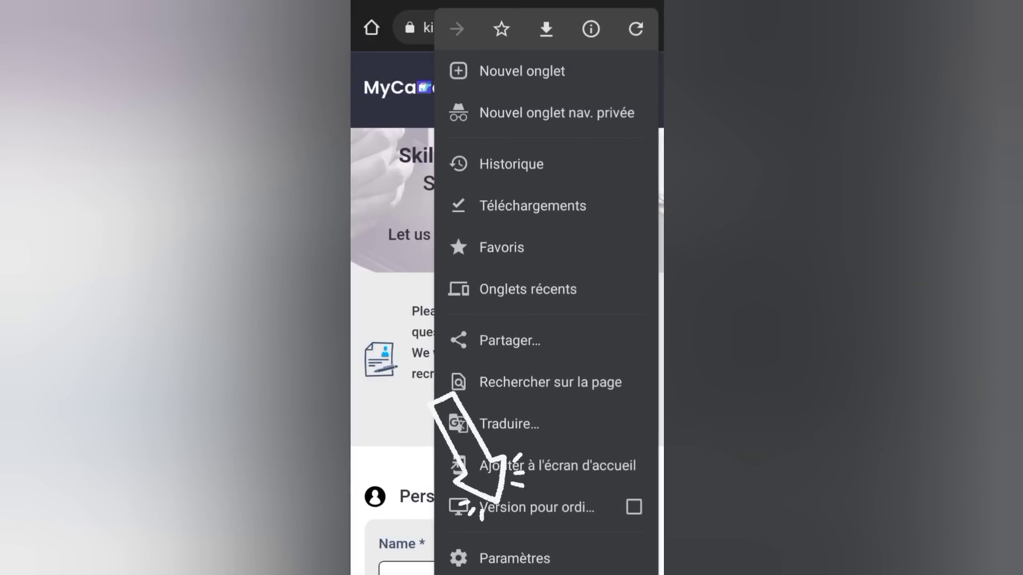
{"action": "left_click", "coordinate": [536, 507]}
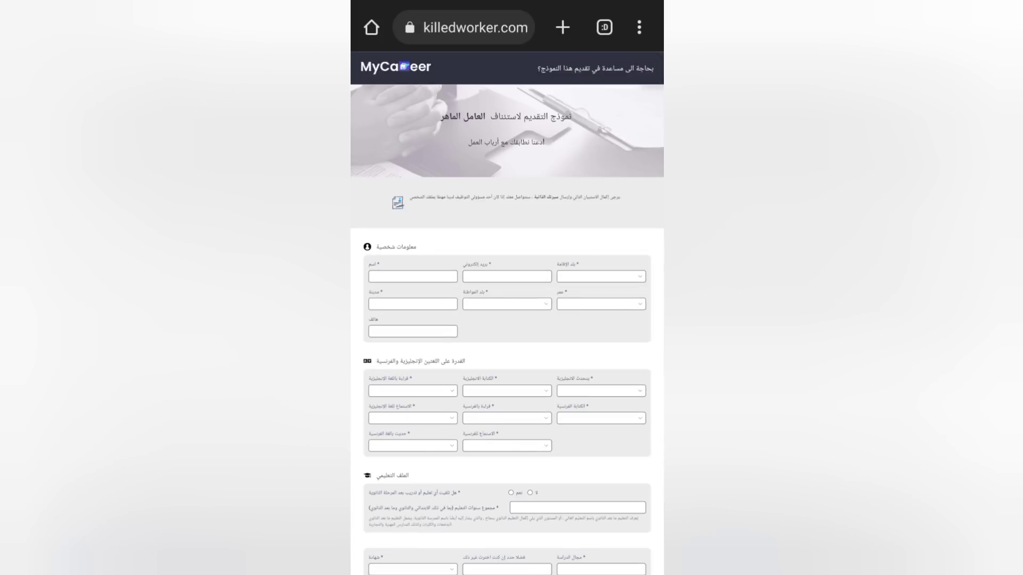